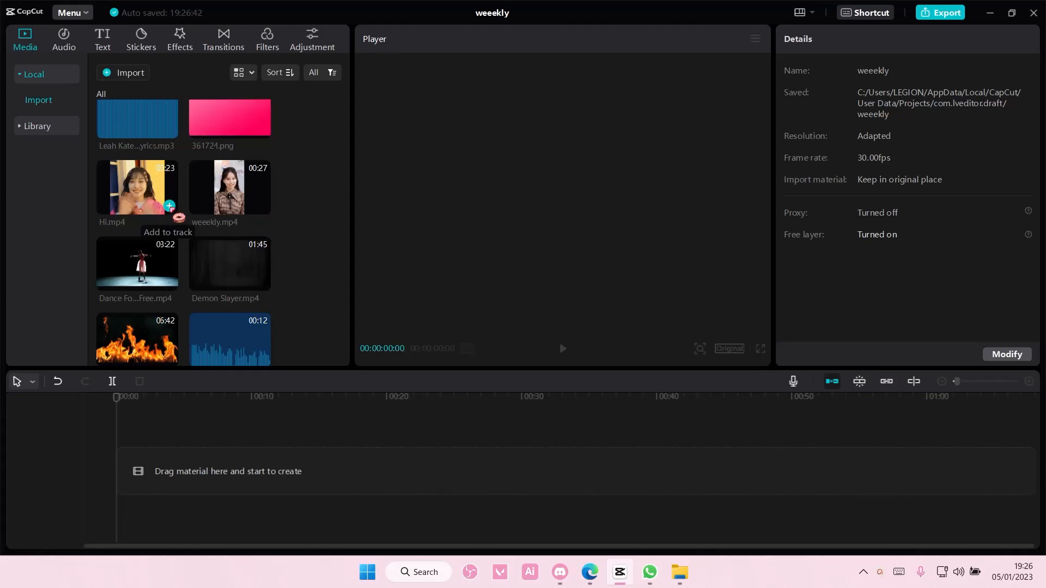
Add Hi.mp4 to the timeline and shrink it to about 47% in the upper-left part of the frame
click(170, 206)
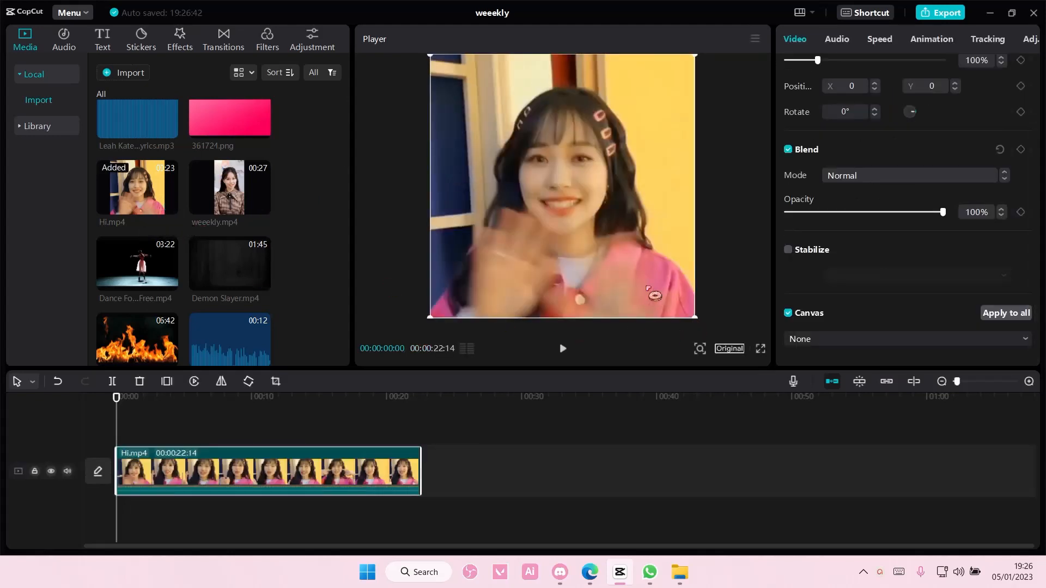
drag(700, 326, 581, 216)
Set the clip's canvas to Style with the light grid-paper background and browse the remaining background designs
click(860, 338)
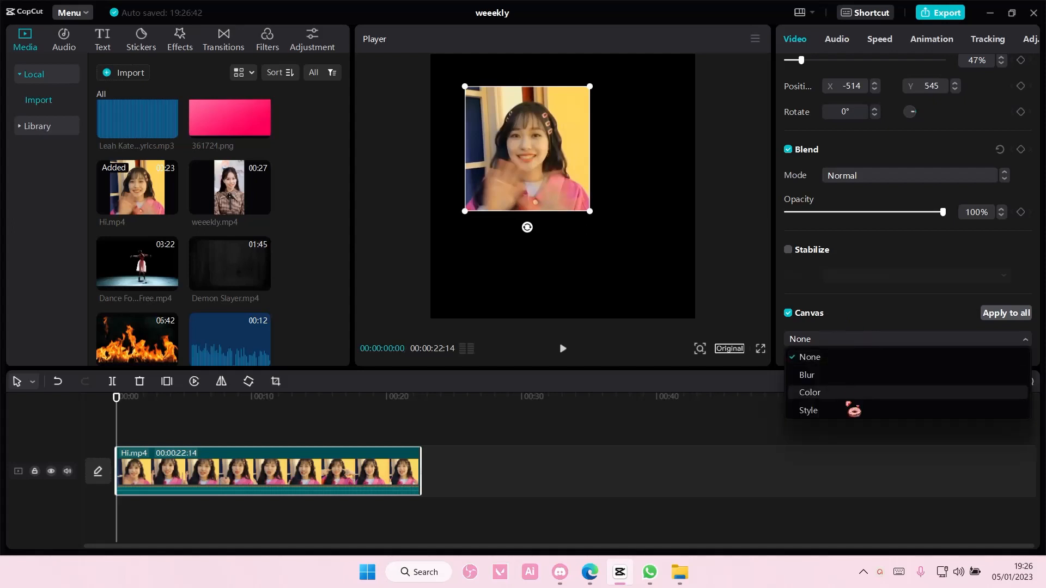
scroll(842, 321, up, 2)
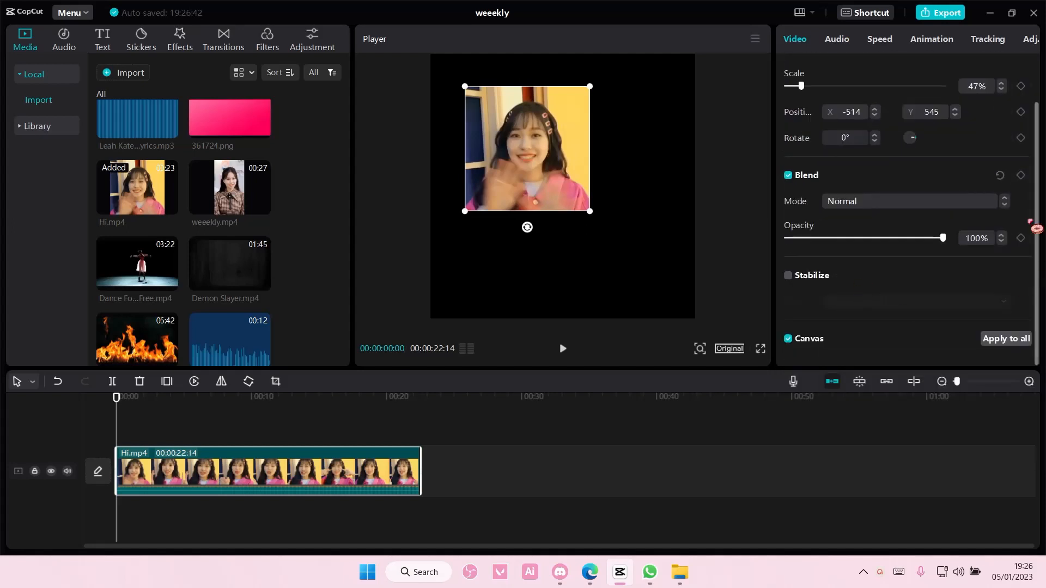
scroll(1035, 229, up, 2)
scroll(1038, 272, down, 2)
scroll(837, 349, down, 1)
click(837, 340)
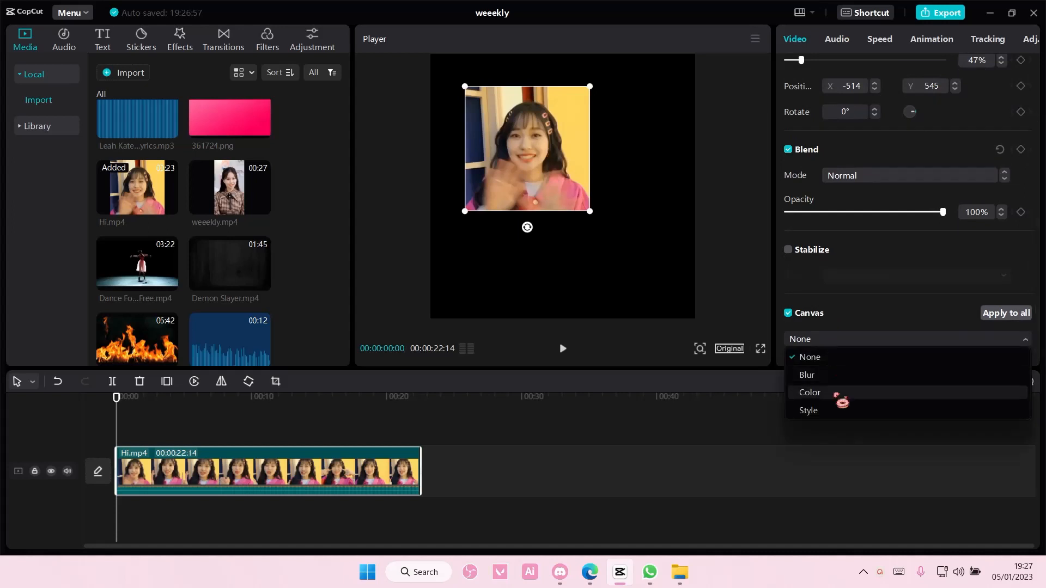
click(848, 293)
scroll(872, 340, down, 5)
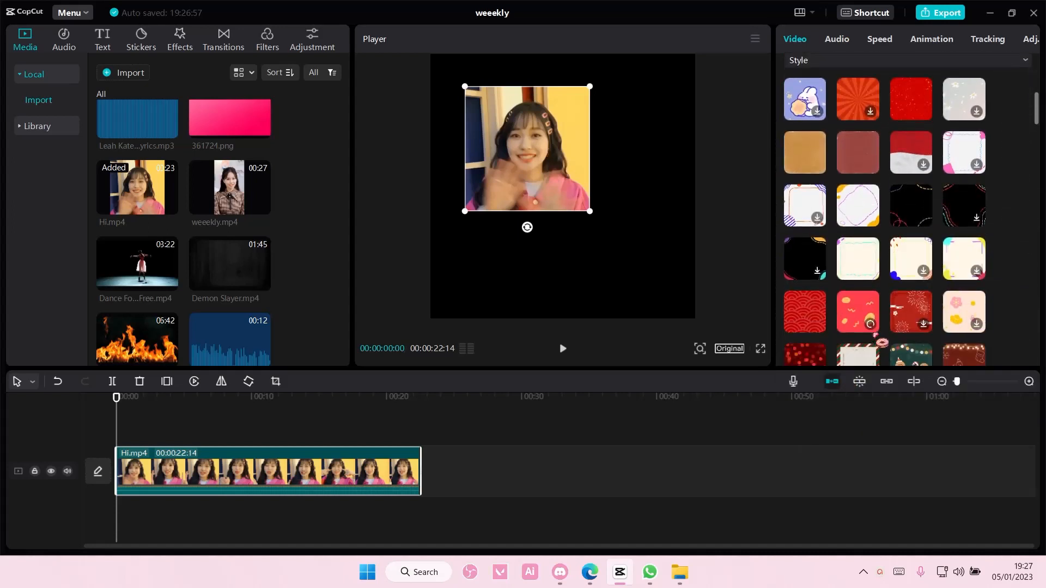
scroll(871, 327, down, 6)
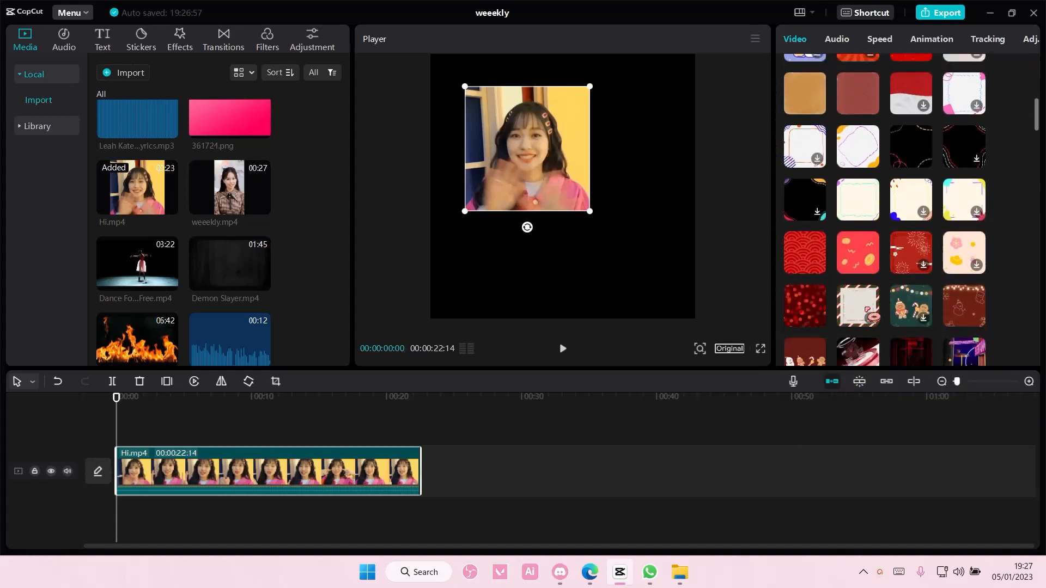
scroll(872, 327, down, 10)
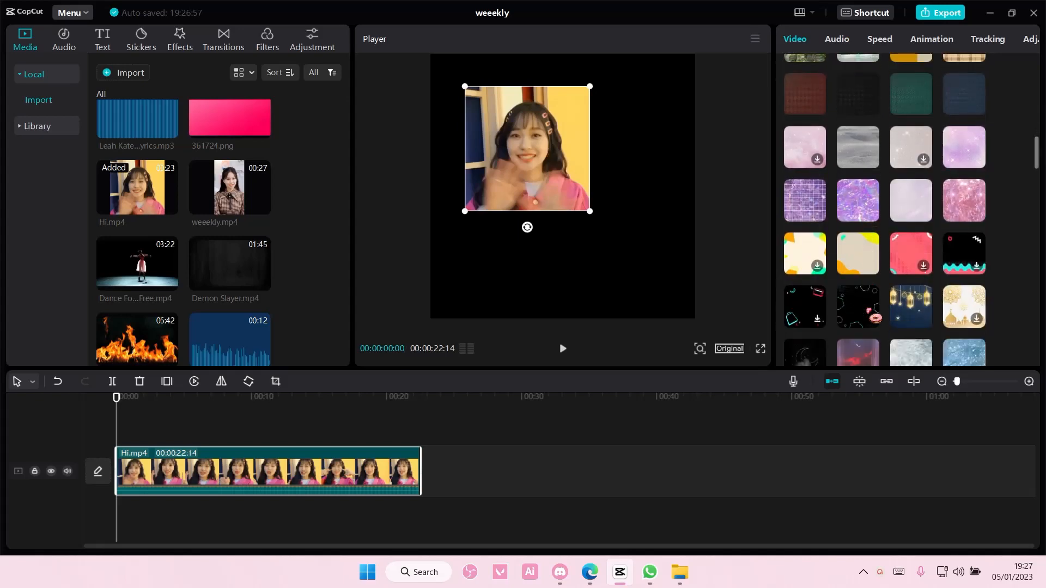
scroll(883, 313, down, 3)
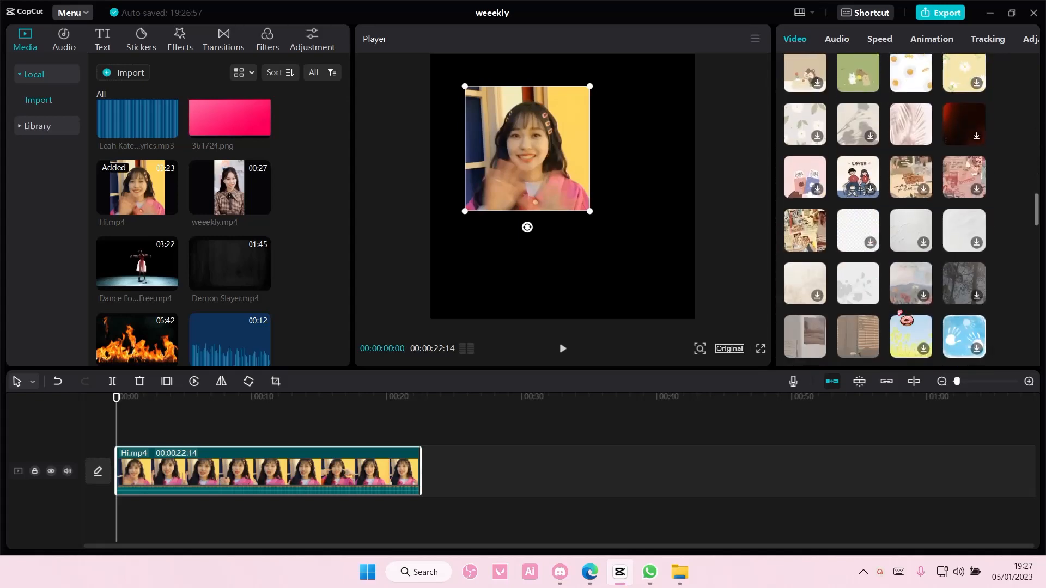
scroll(918, 324, down, 10)
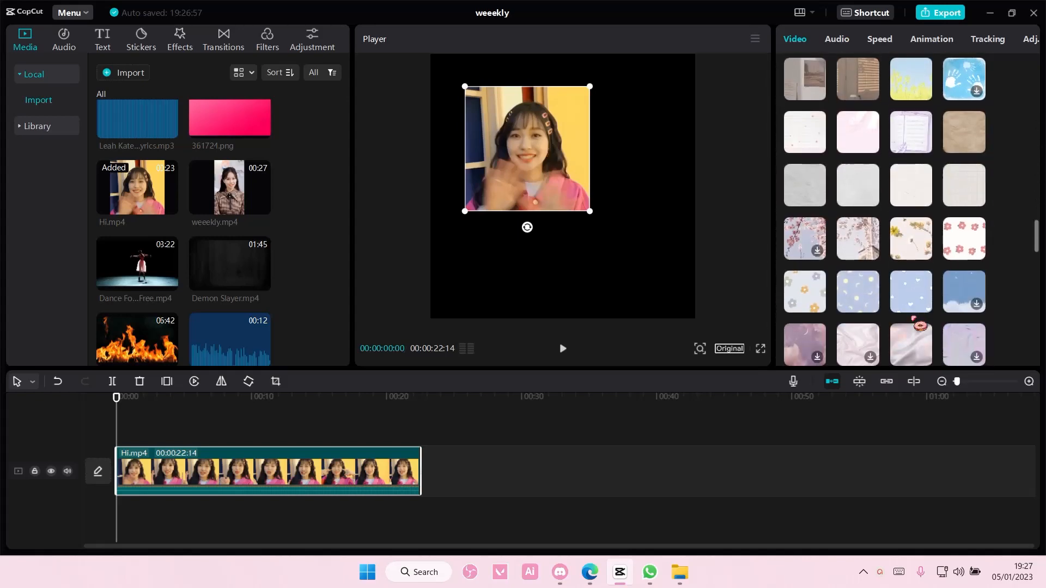
click(981, 168)
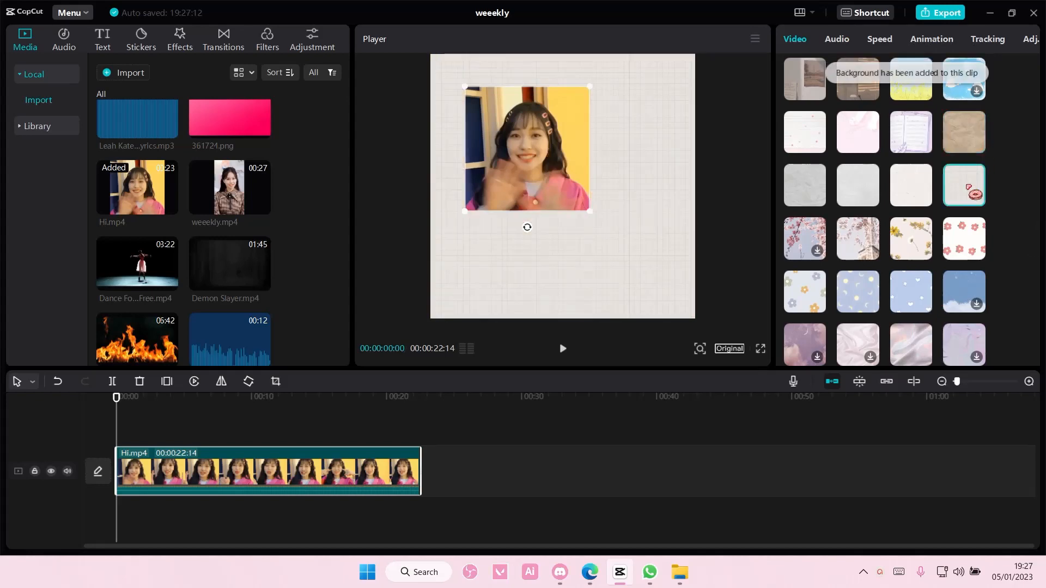
scroll(907, 301, down, 1)
scroll(884, 210, down, 10)
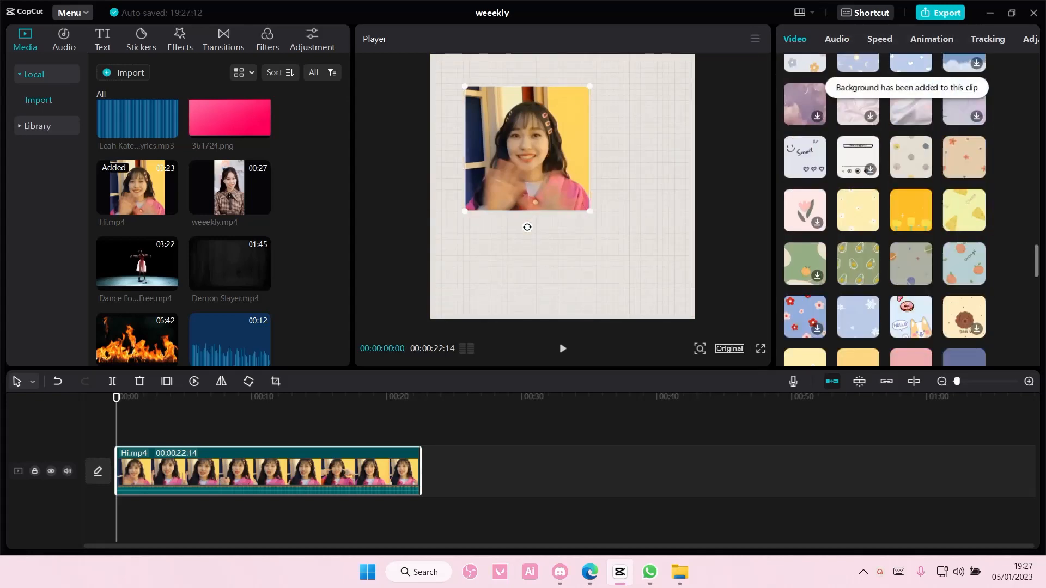
scroll(884, 210, up, 5)
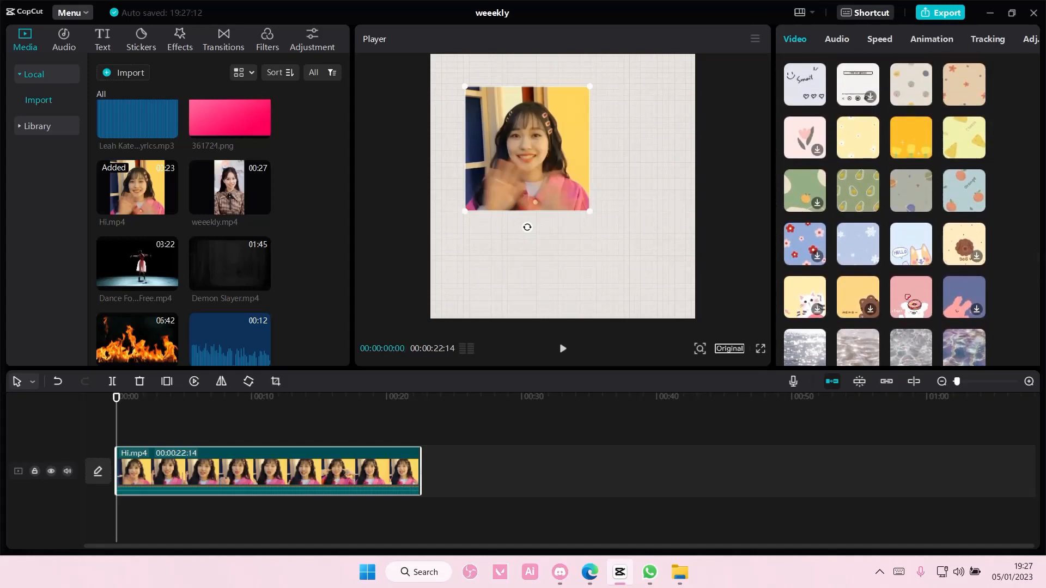
scroll(884, 210, down, 10)
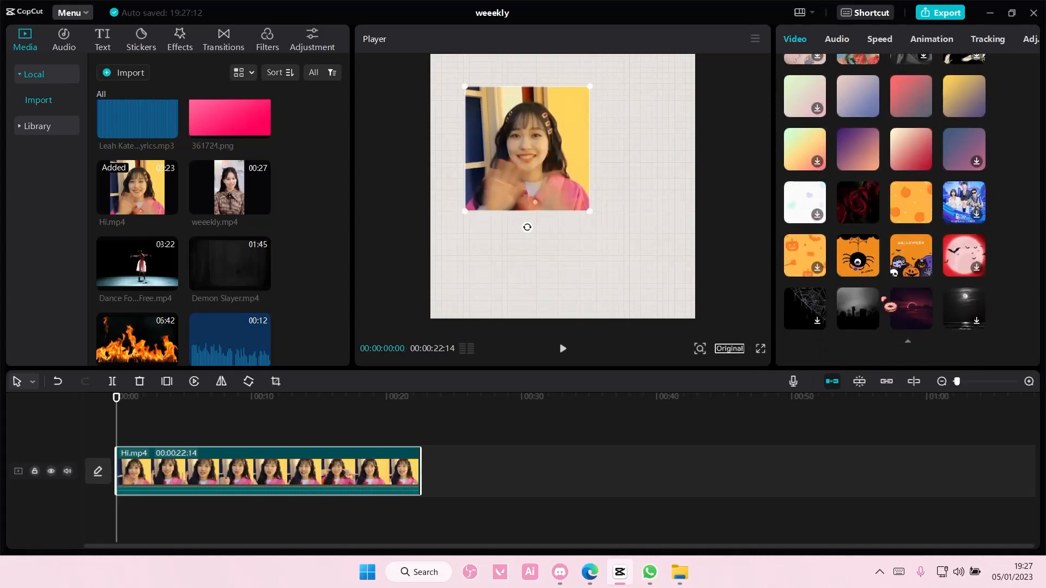
Scale Hi.mp4 down to about 41% and stack it on a track above a white library clip extended to about 13:20
drag(577, 207, 575, 212)
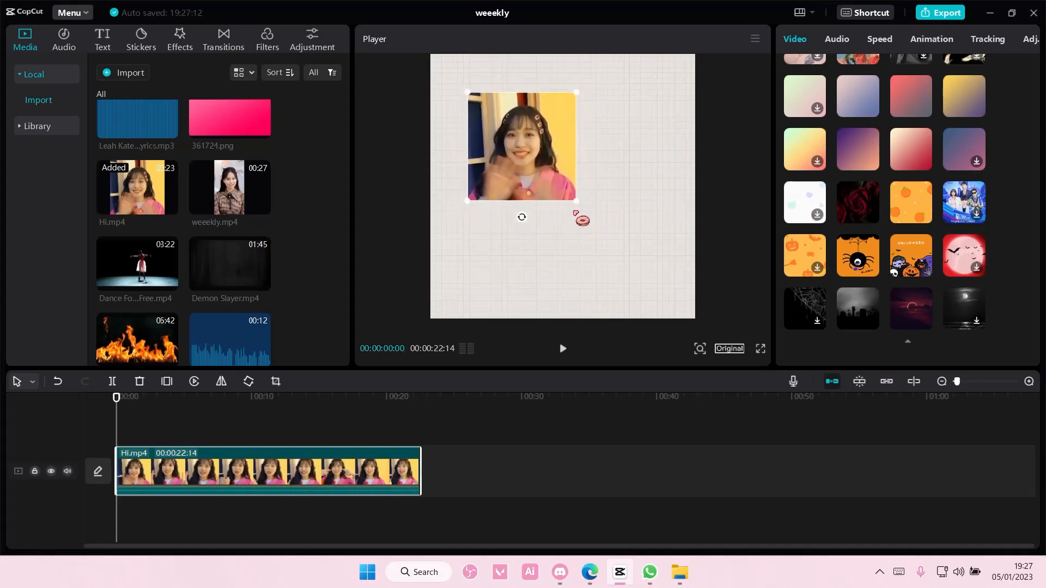
click(41, 130)
drag(175, 133, 135, 463)
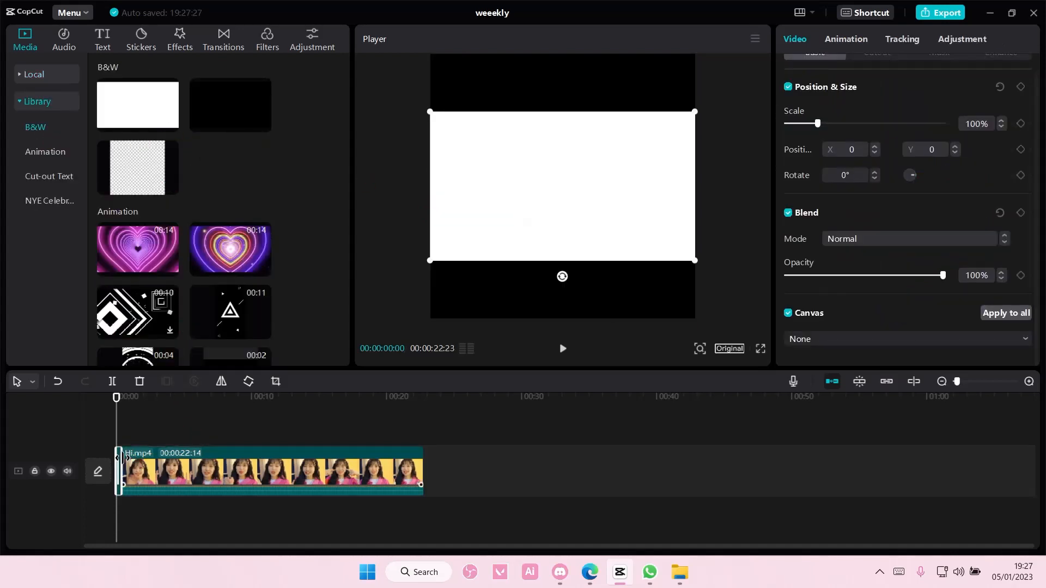
drag(192, 429, 229, 451)
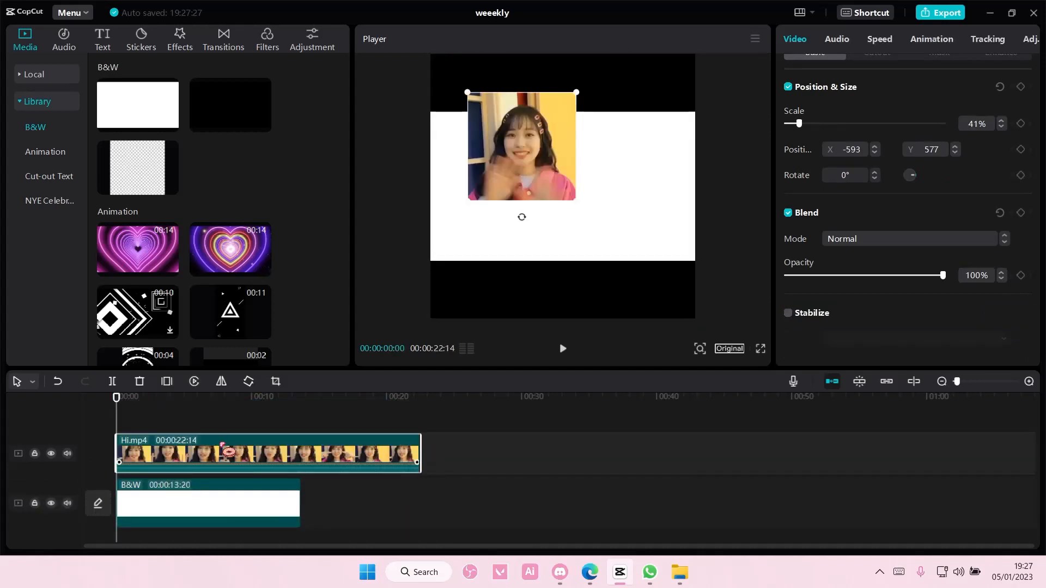
Move the white clip up in the frame so that it fully surrounds the small video
click(256, 495)
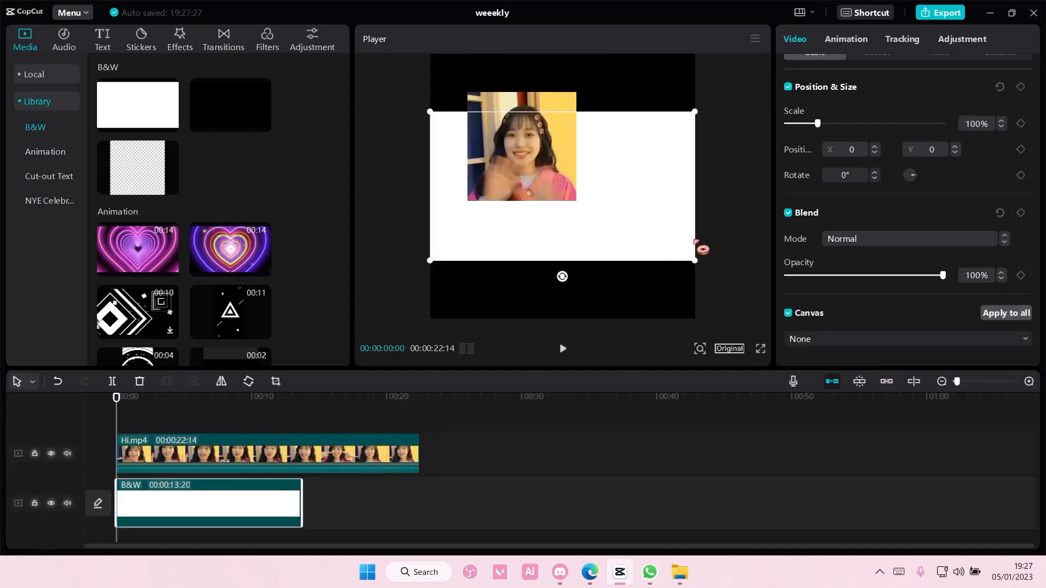
scroll(817, 163, up, 1)
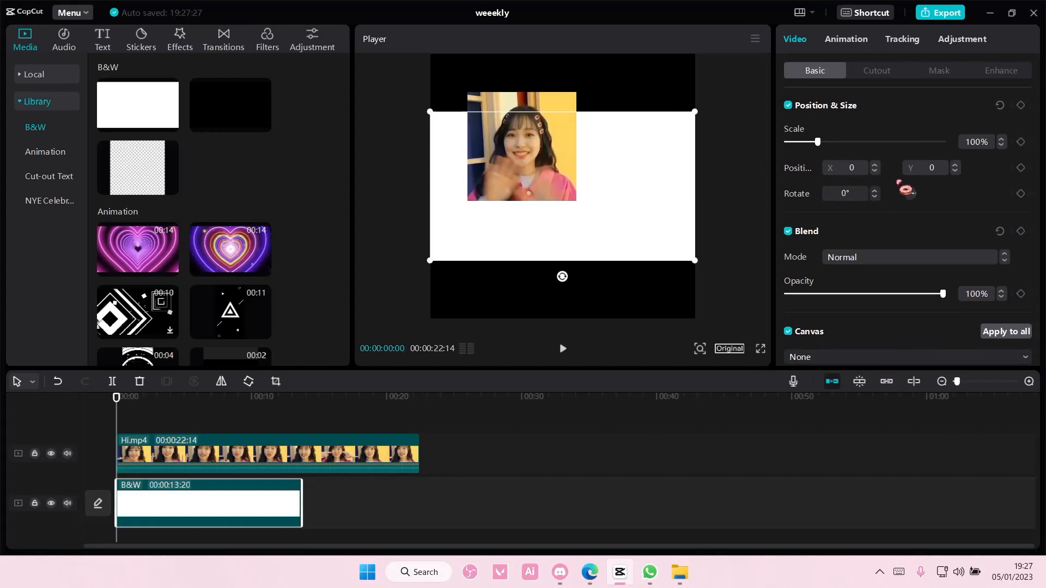
click(869, 72)
click(941, 74)
drag(616, 229, 606, 190)
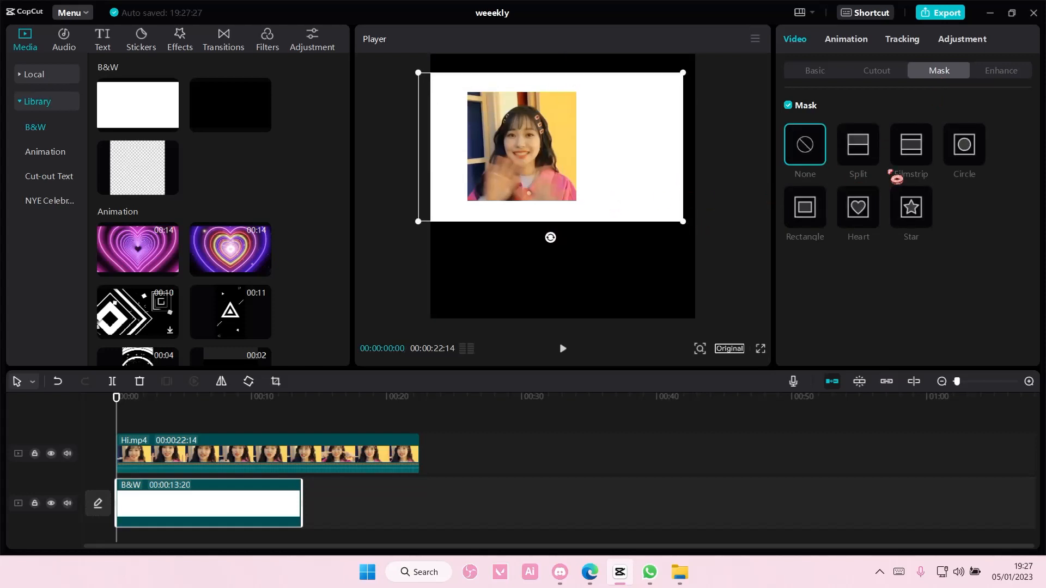
Apply a Rectangle mask to the white clip, about 865 by 840, fitted as a thin border around the video
click(816, 205)
drag(596, 184, 585, 207)
drag(590, 154, 586, 154)
drag(533, 217, 533, 205)
drag(524, 148, 582, 155)
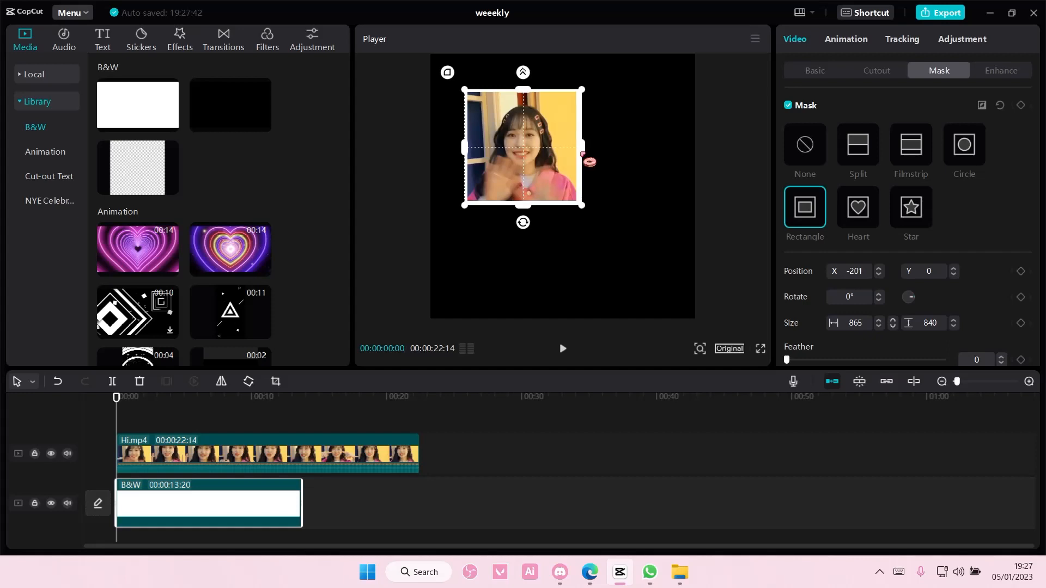
Extend the white clip to about the end of Hi.mp4 and combine both clips into a compound clip
drag(302, 490, 420, 491)
click(390, 469)
right_click(399, 460)
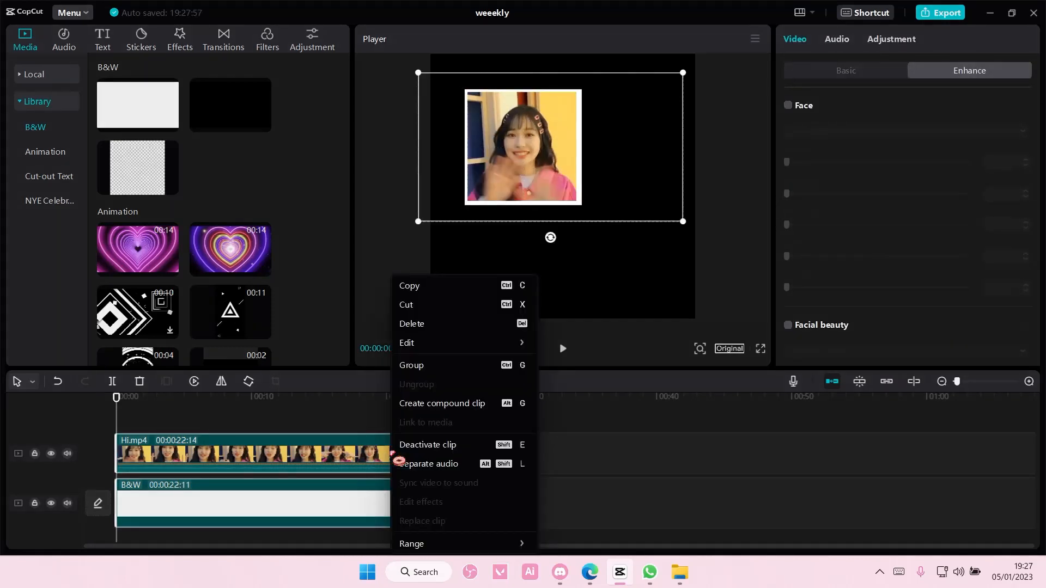
click(456, 405)
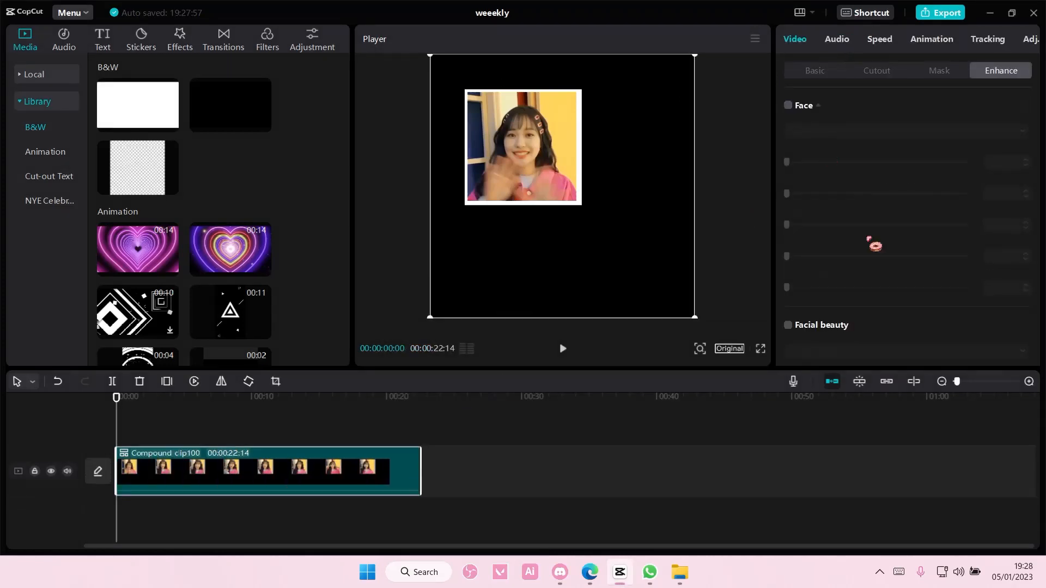
Set the compound clip's canvas to Style with the light grid-paper background
scroll(873, 240, down, 10)
scroll(794, 145, up, 5)
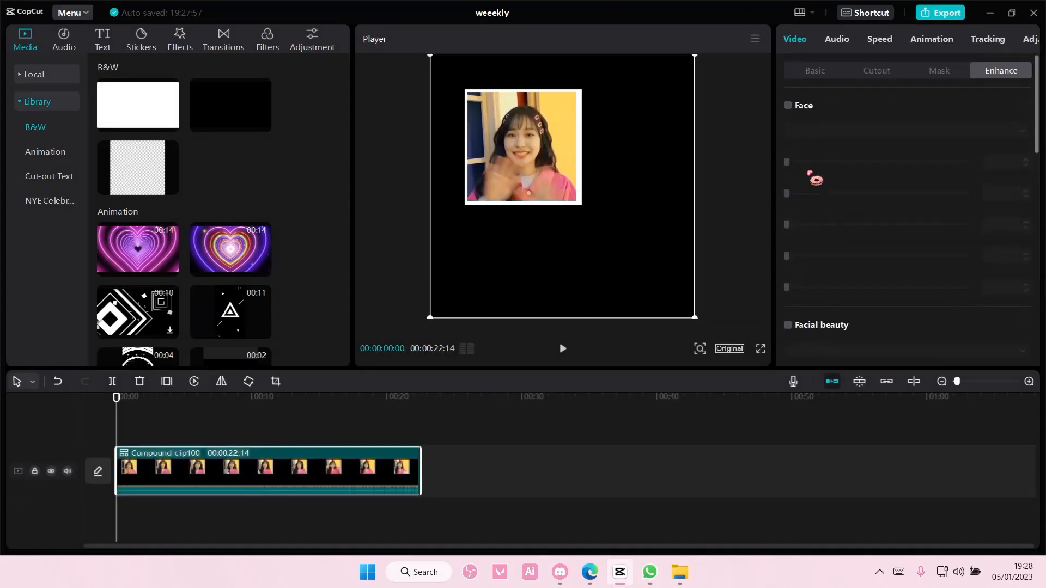
scroll(864, 234, down, 3)
click(813, 339)
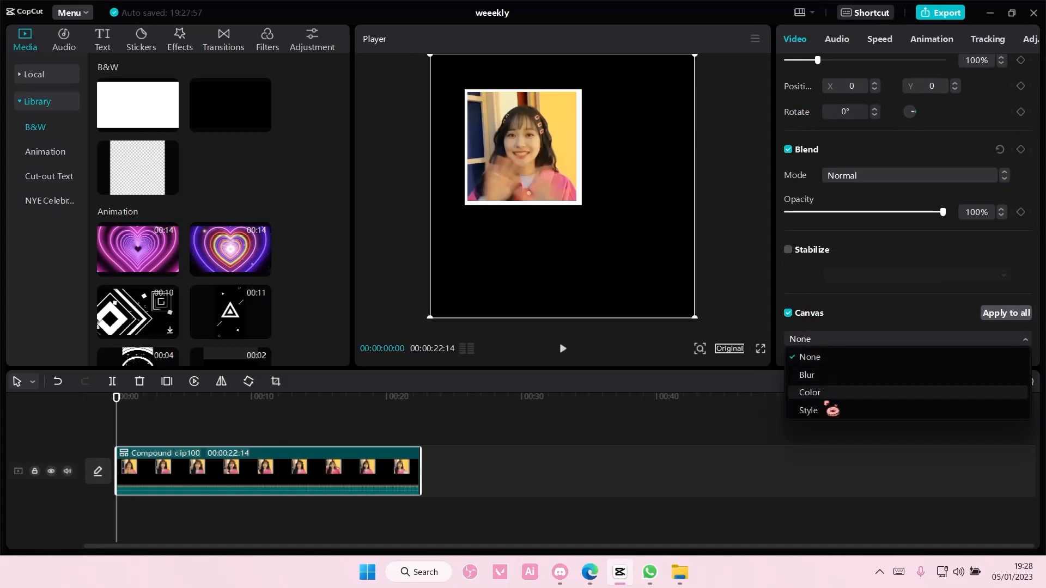
click(853, 340)
scroll(936, 364, down, 5)
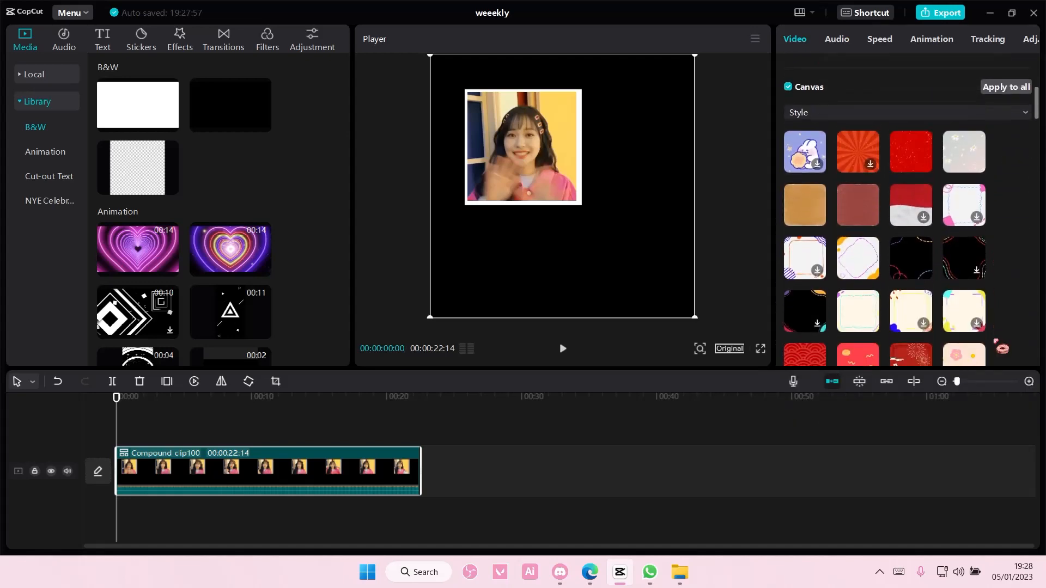
scroll(875, 228, down, 10)
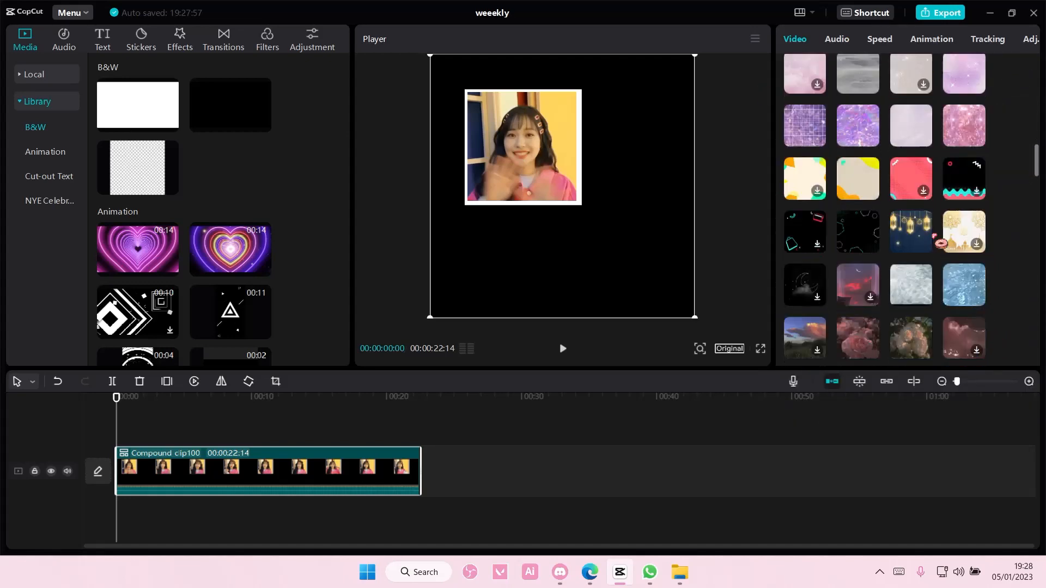
scroll(951, 240, down, 10)
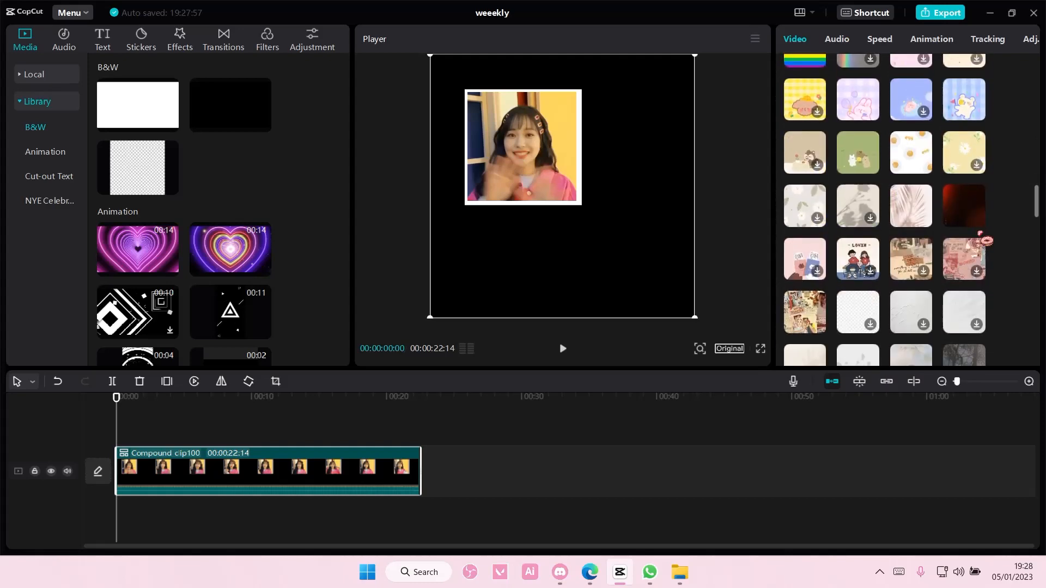
scroll(987, 241, up, 1)
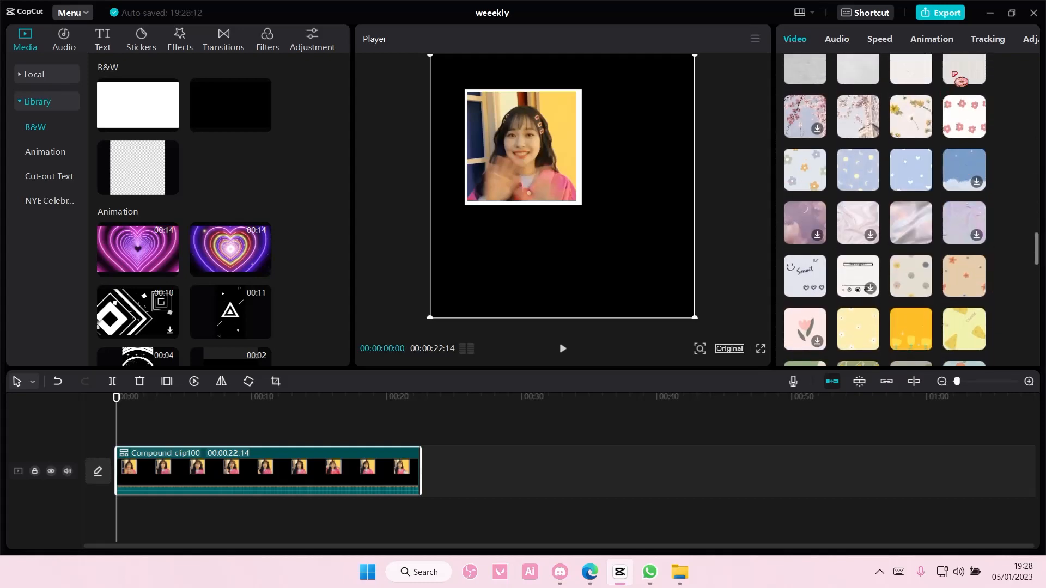
click(960, 76)
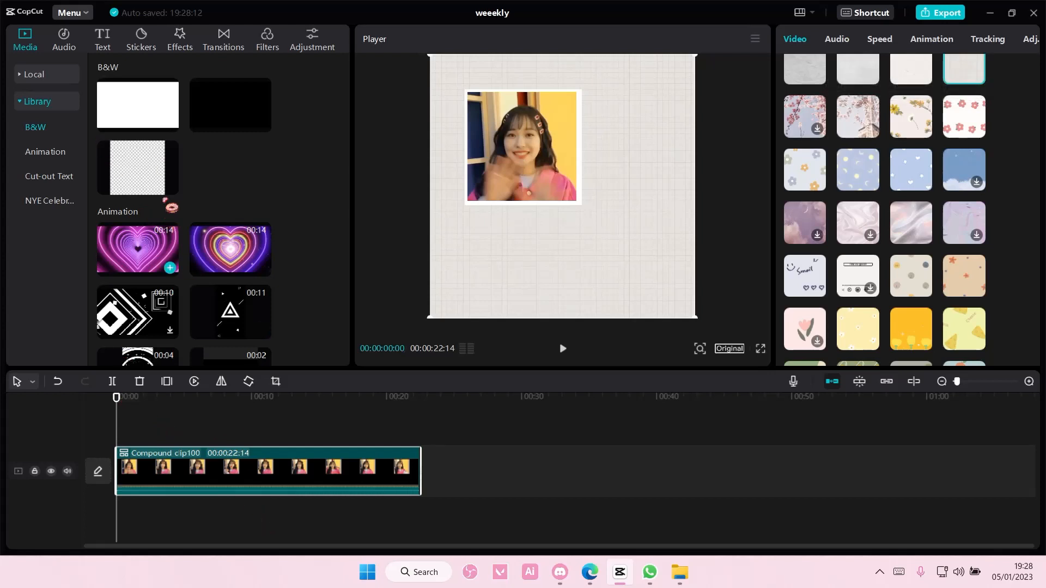
Mute the compound clip's track and add the Print 1 texture effect at the start of the timeline
click(188, 48)
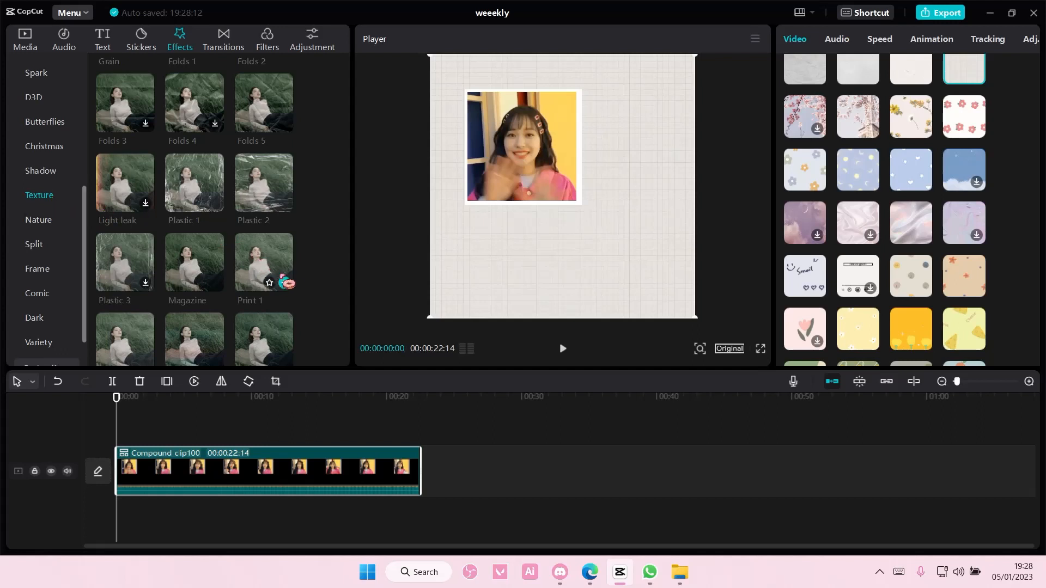
scroll(287, 289, down, 1)
click(67, 471)
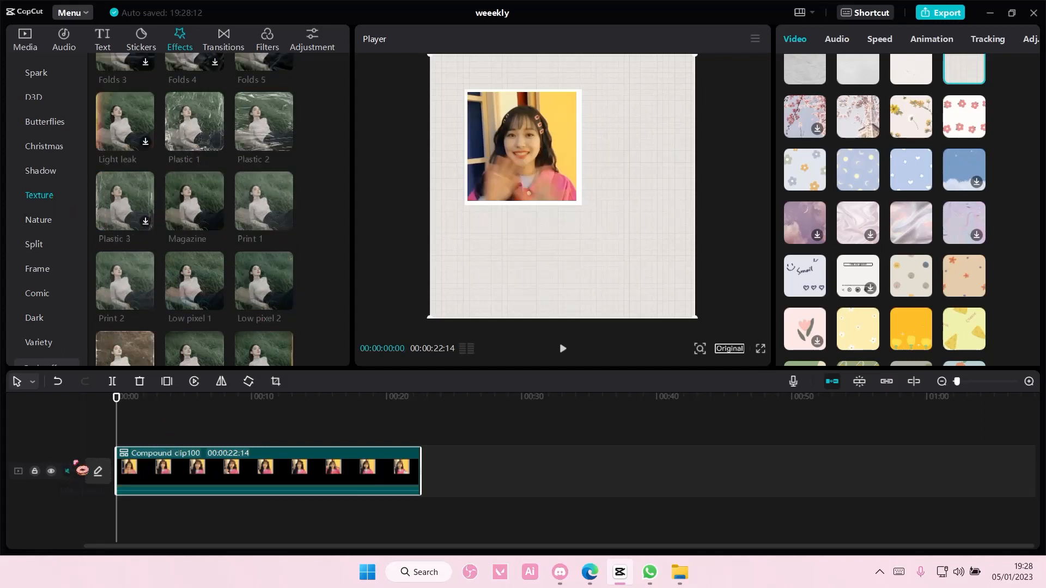
click(285, 222)
Add the Old 2 texture effect at the start of the timeline and delete the Print 1 effect
scroll(297, 280, down, 1)
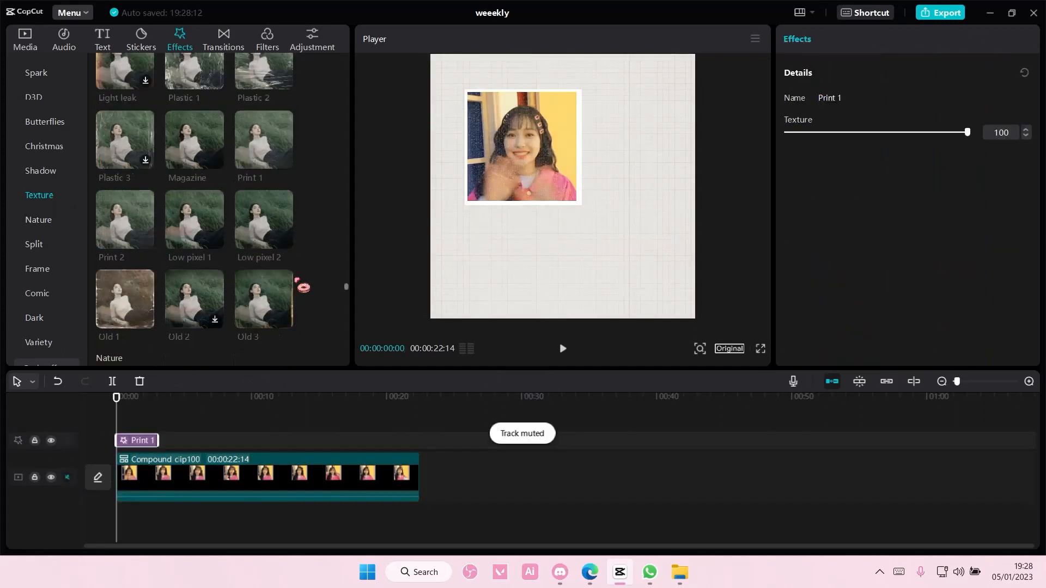
click(220, 311)
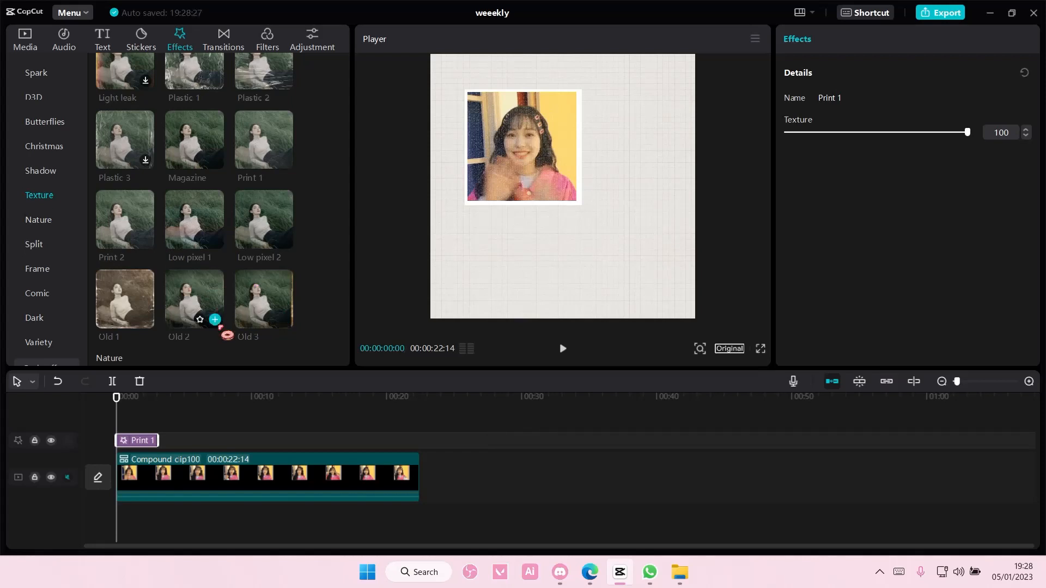
click(216, 321)
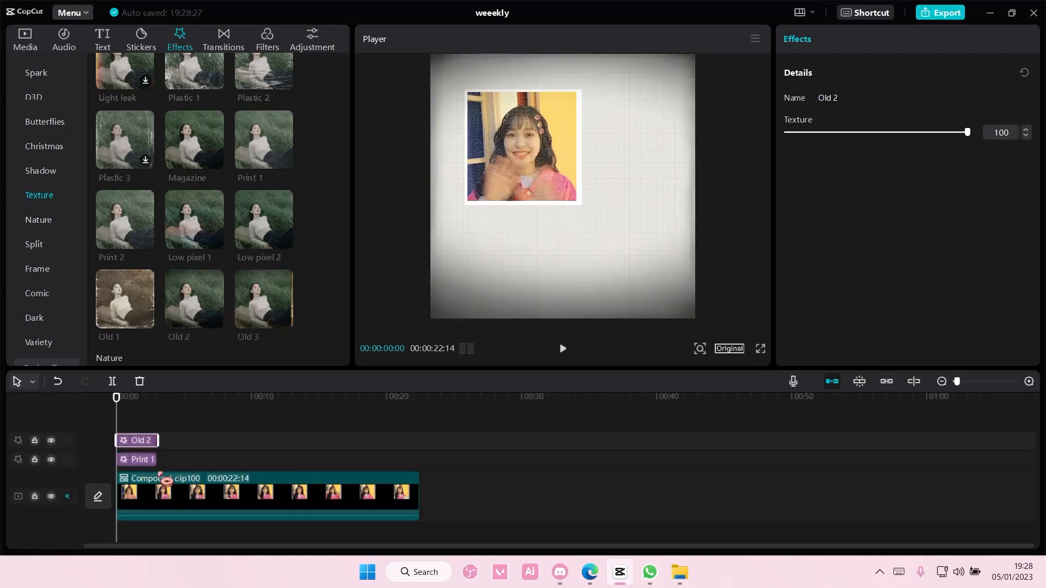
click(143, 466)
key(Delete)
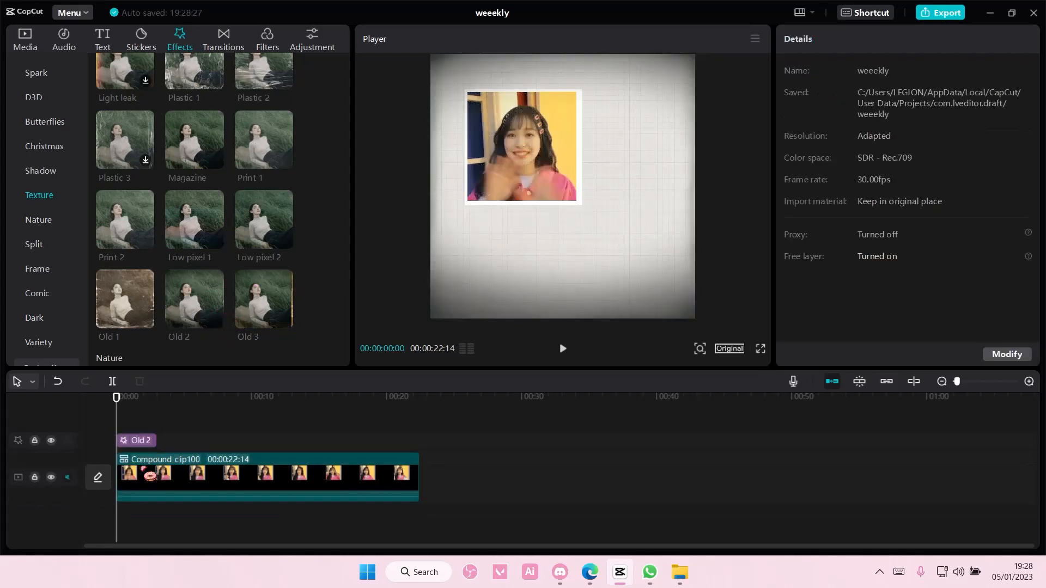
Delete the Old 2 effect from the timeline
click(135, 447)
key(Delete)
Preview the Folds 3, Folds 4, Folds 5 and Light leak textures, and add Folds 3 over the whole compound clip
scroll(217, 282, up, 2)
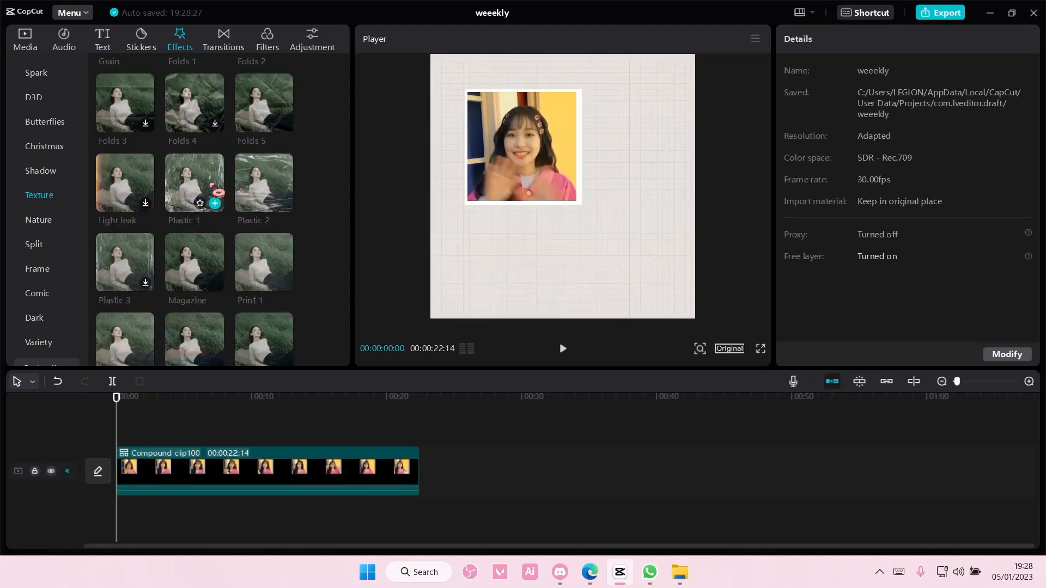
click(146, 111)
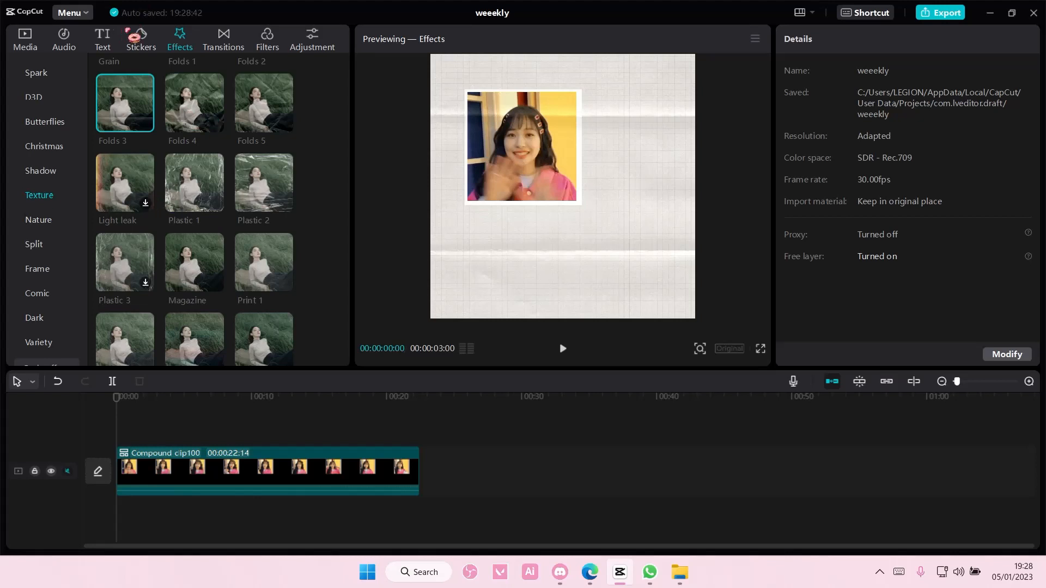
click(194, 103)
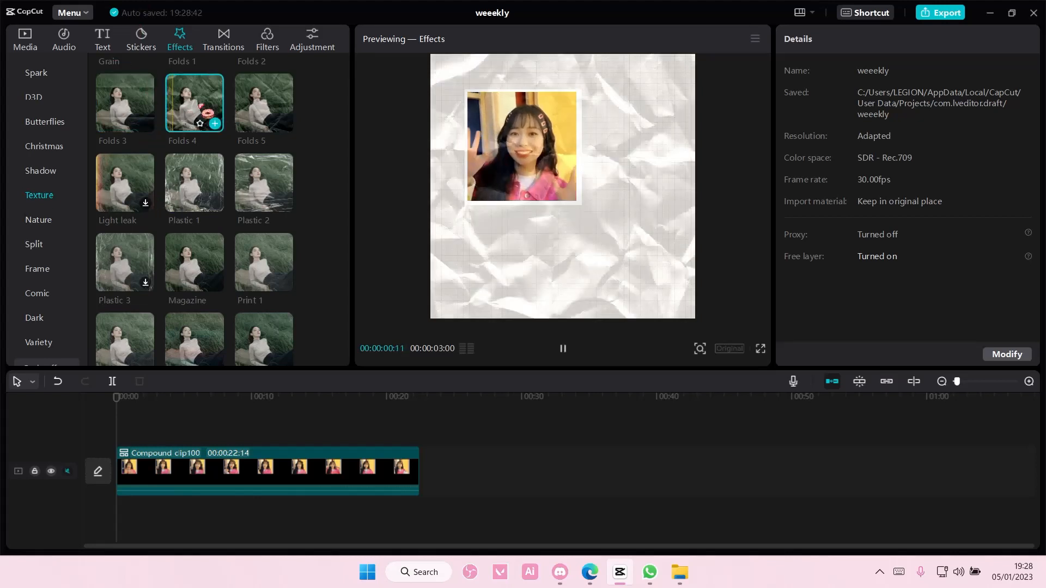
click(268, 105)
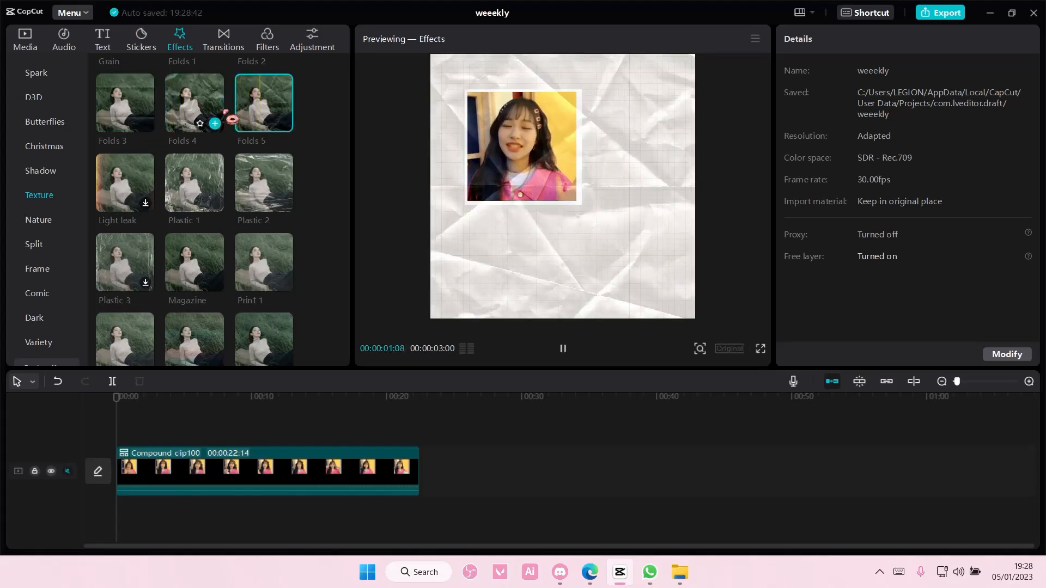
click(130, 187)
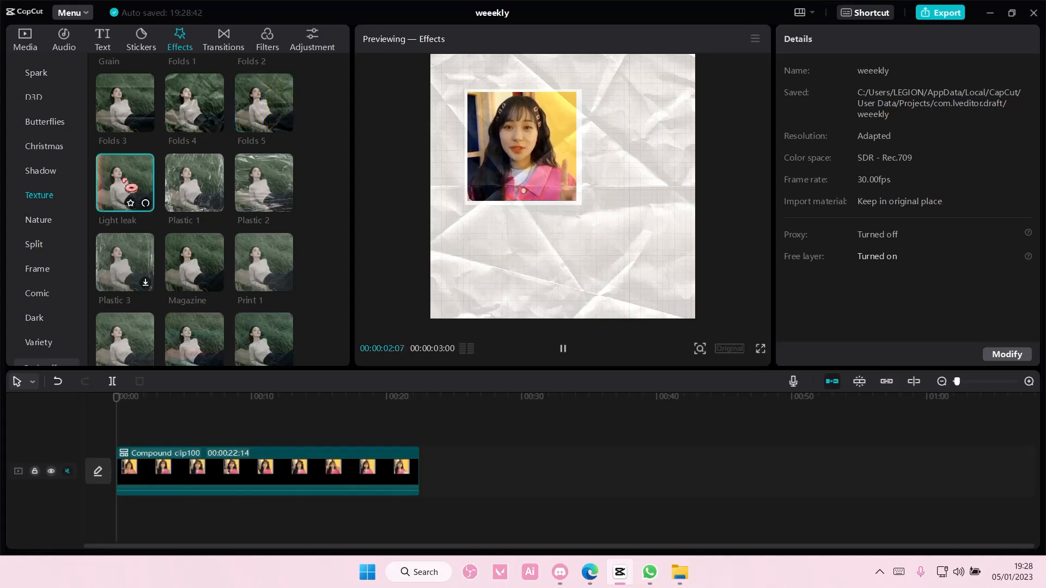
click(146, 123)
drag(158, 440, 421, 440)
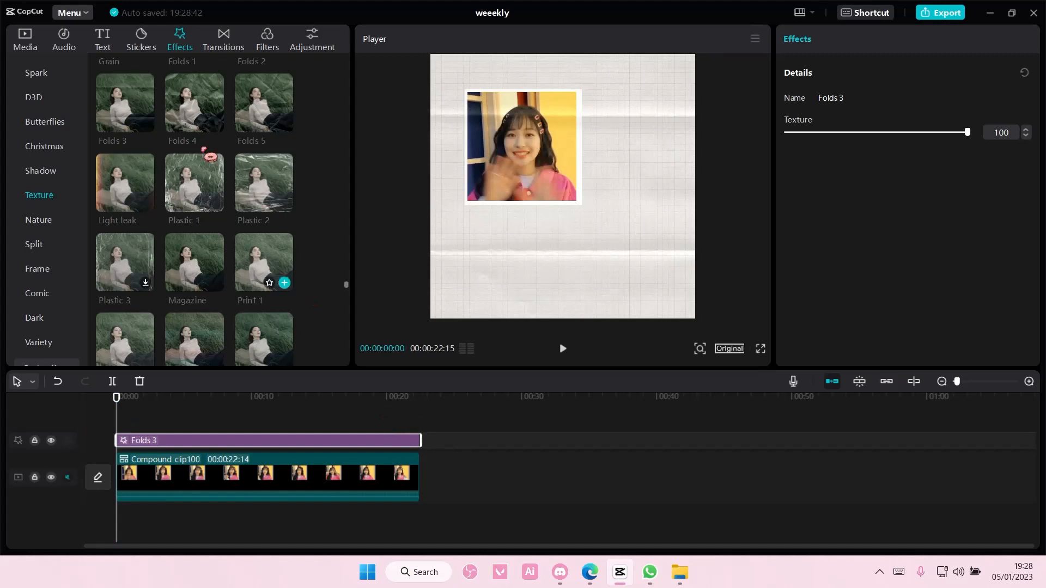
Add a default text spanning the compound clip, and enlarge it and place it below the framed photo
click(109, 49)
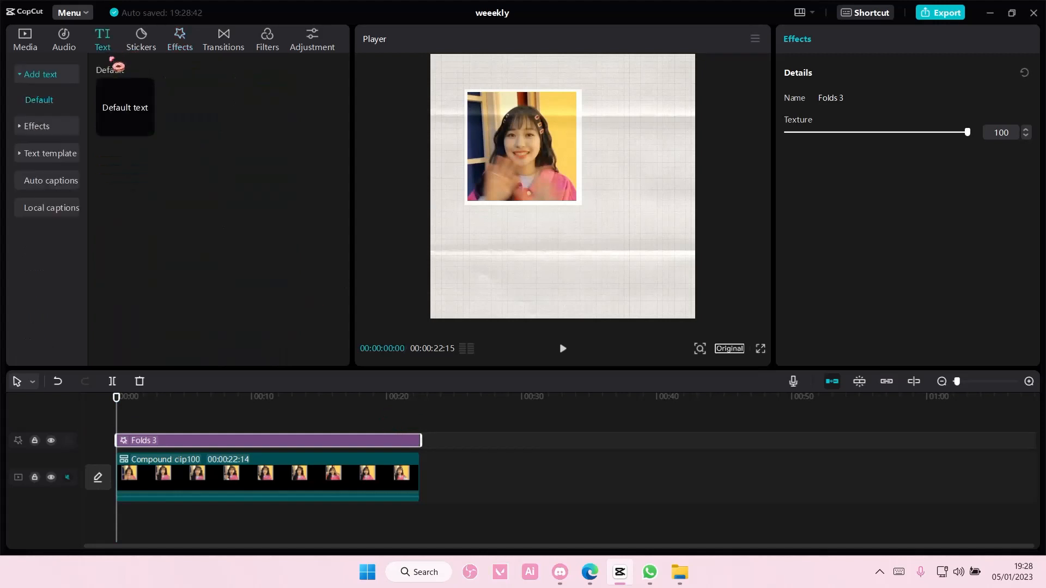
click(146, 127)
drag(147, 440, 420, 460)
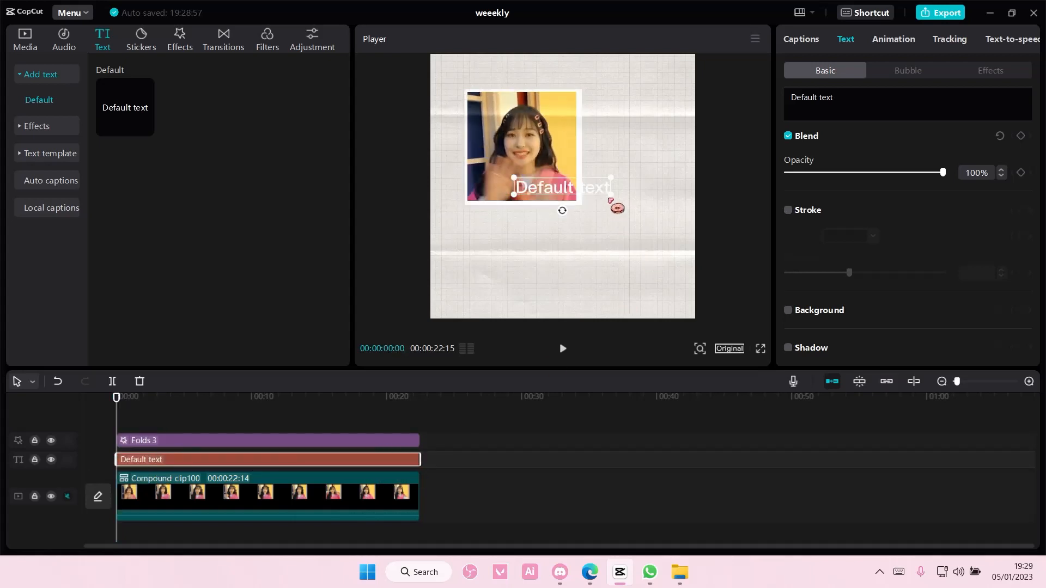
drag(611, 200, 656, 267)
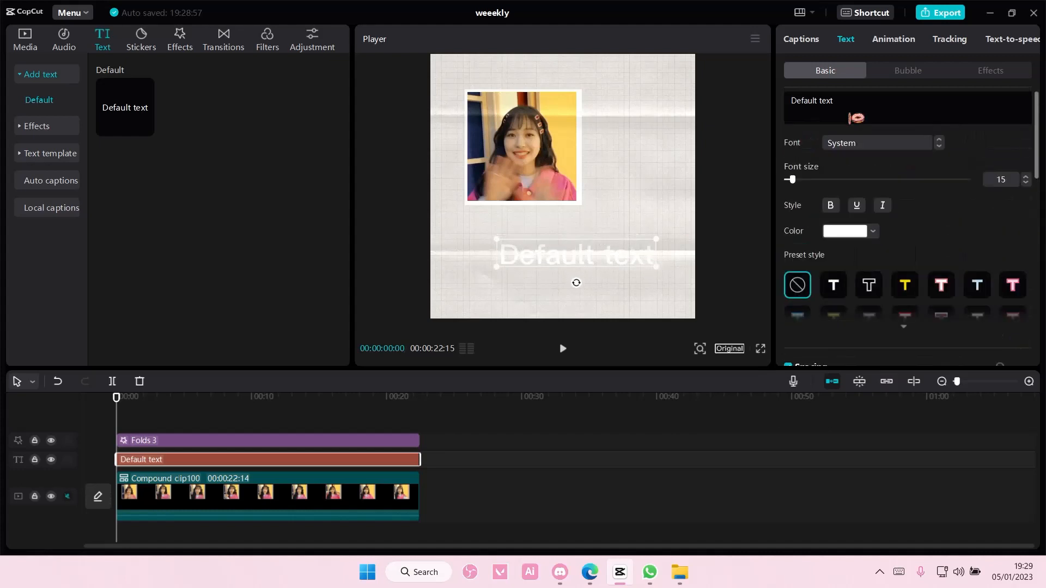
Change the text to "weeekly" and set its font to the MagazineLetter cut-out letter font
text(weeekly)
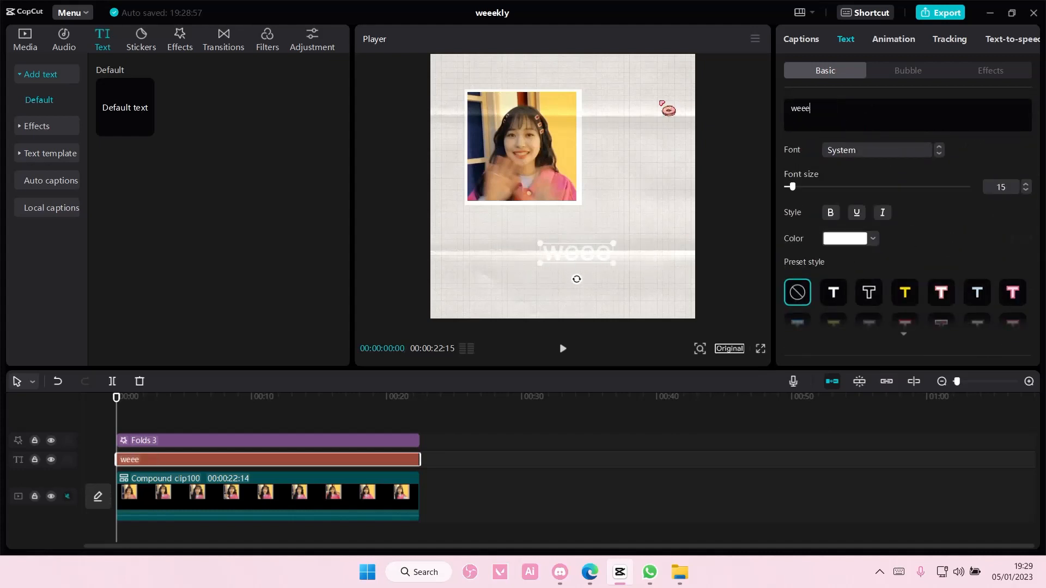
click(853, 159)
scroll(904, 327, down, 5)
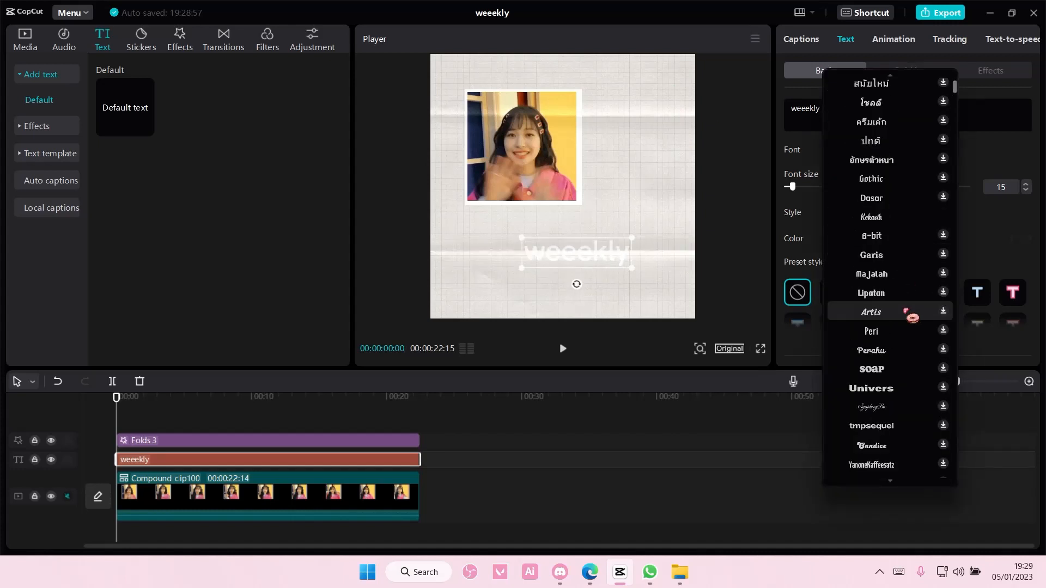
scroll(910, 315, down, 10)
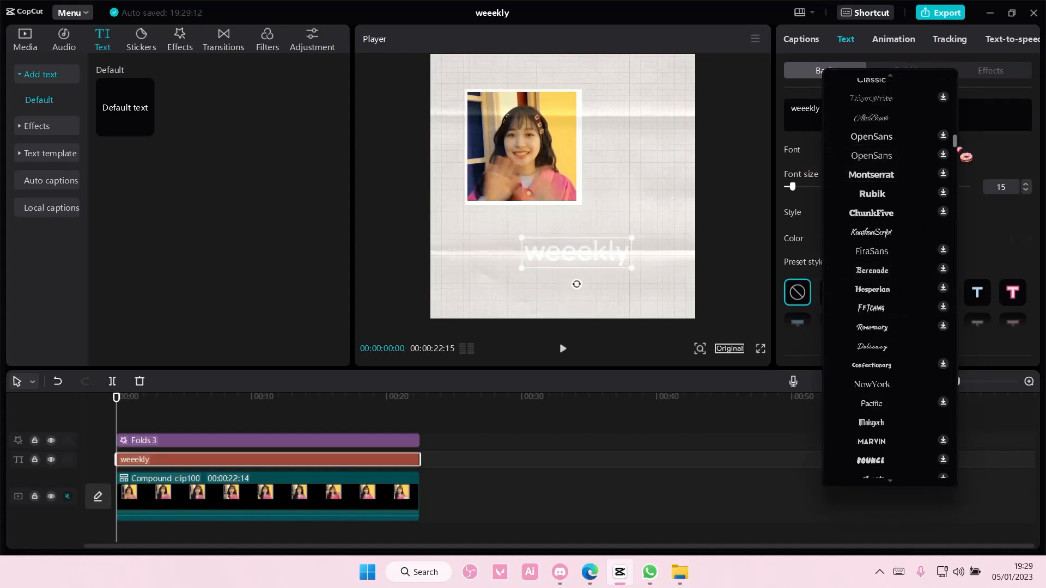
scroll(961, 156, down, 15)
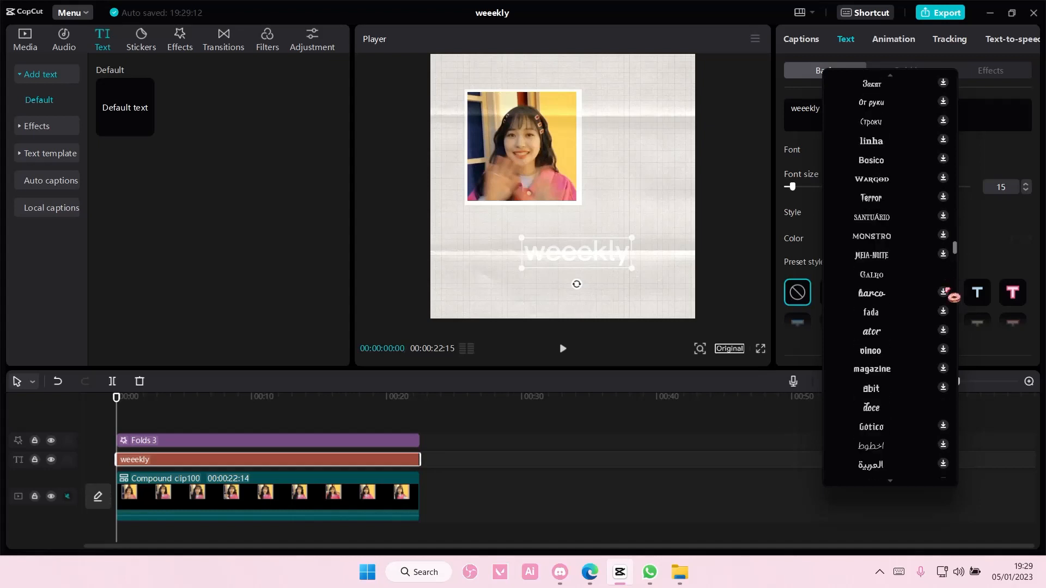
scroll(951, 296, down, 5)
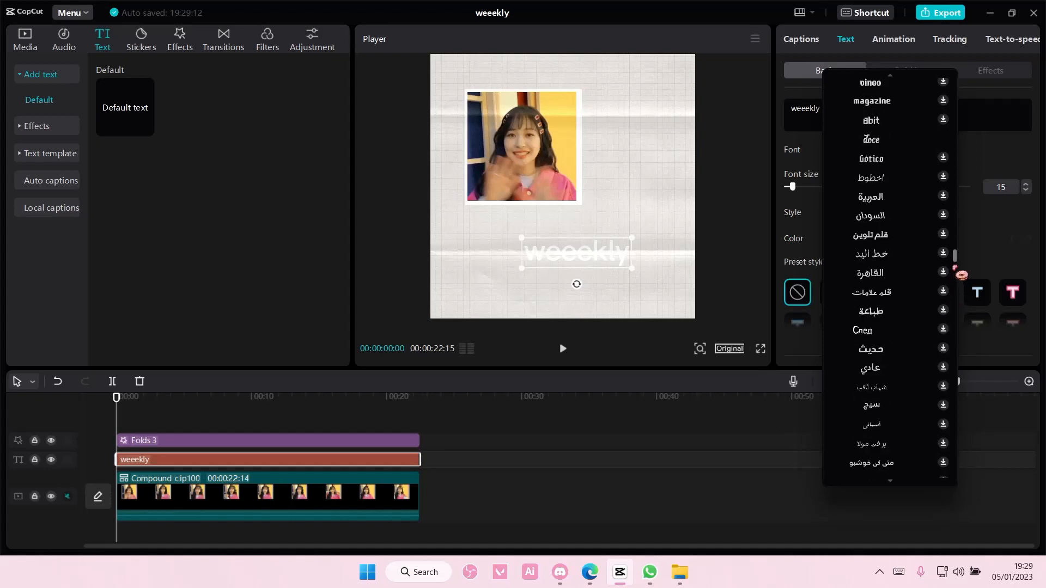
scroll(960, 272, down, 10)
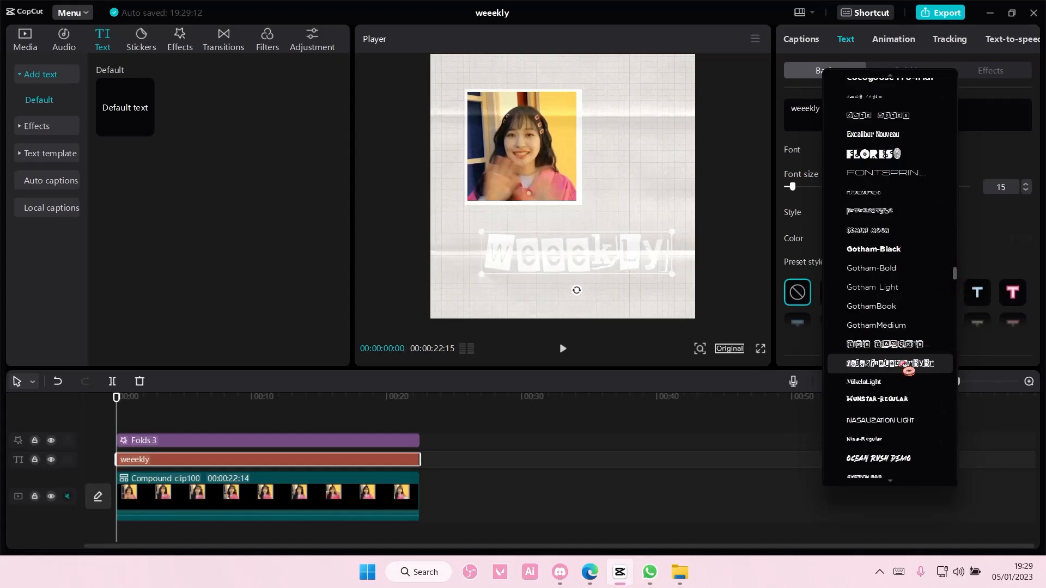
click(898, 363)
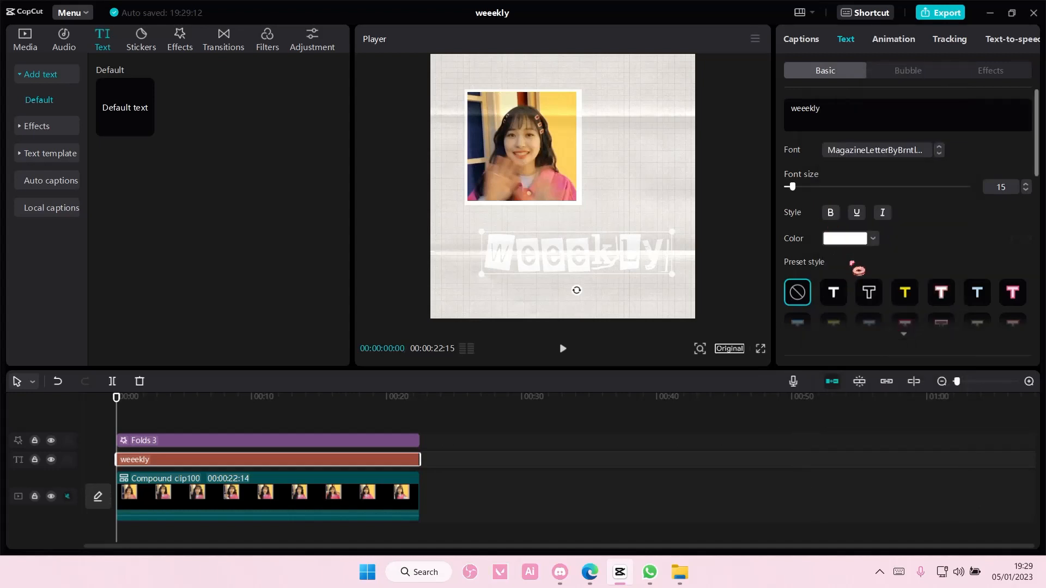
Color the weeekly text light pink and shift it slightly right and up on the canvas
scroll(853, 264, down, 1)
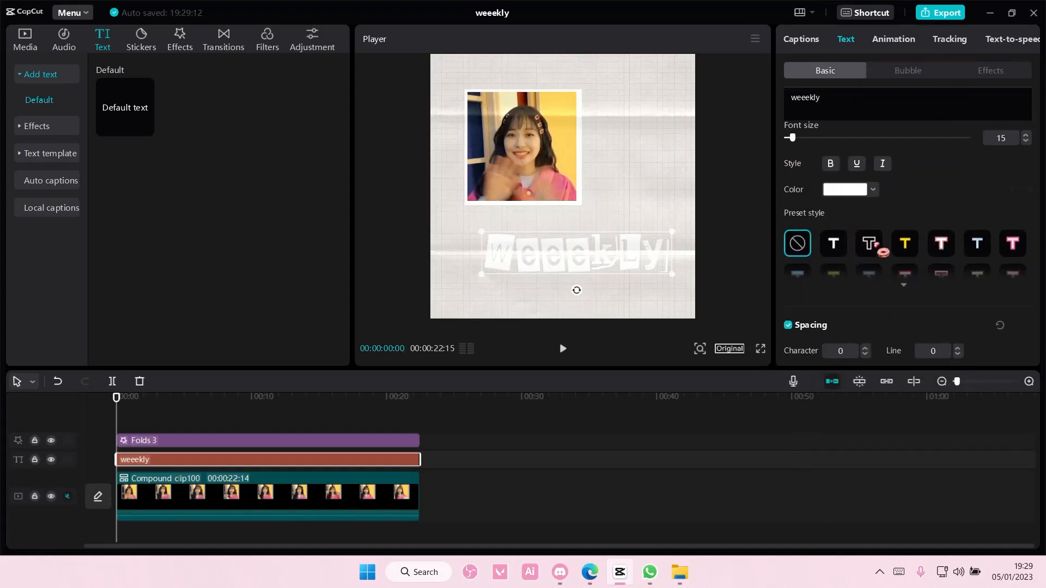
click(874, 190)
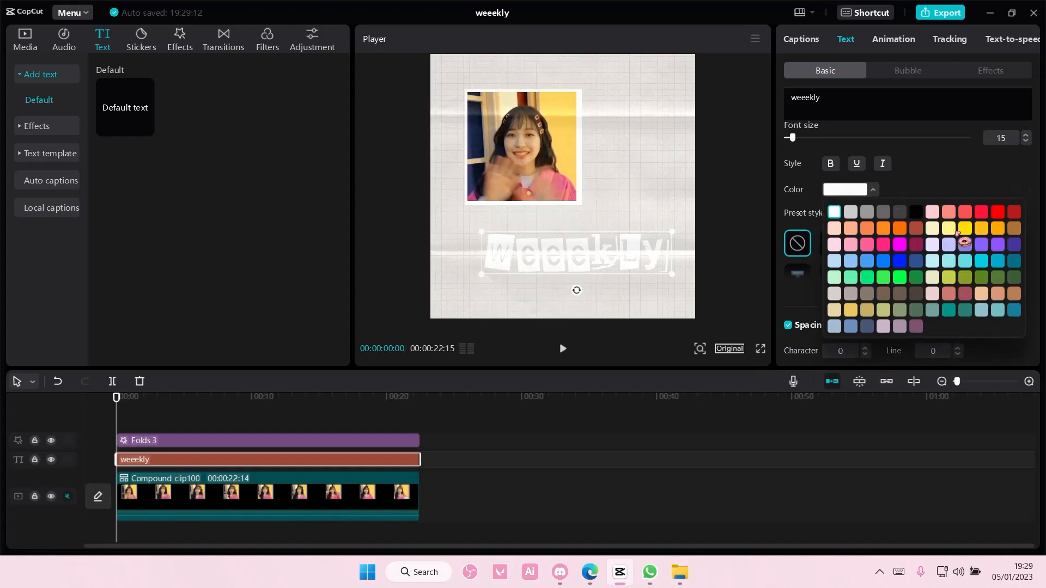
click(948, 244)
click(851, 246)
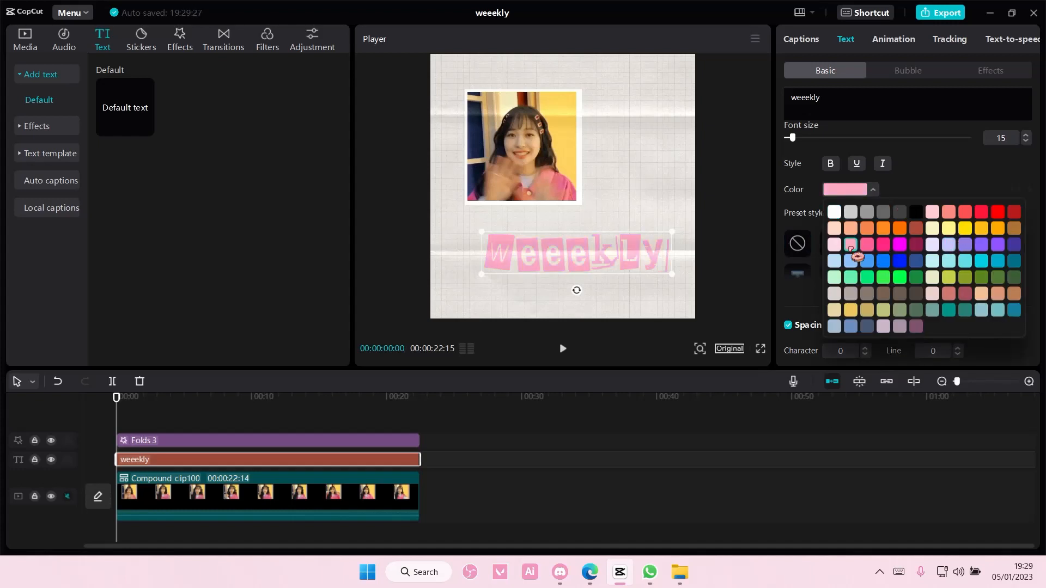
click(928, 186)
drag(657, 259, 663, 255)
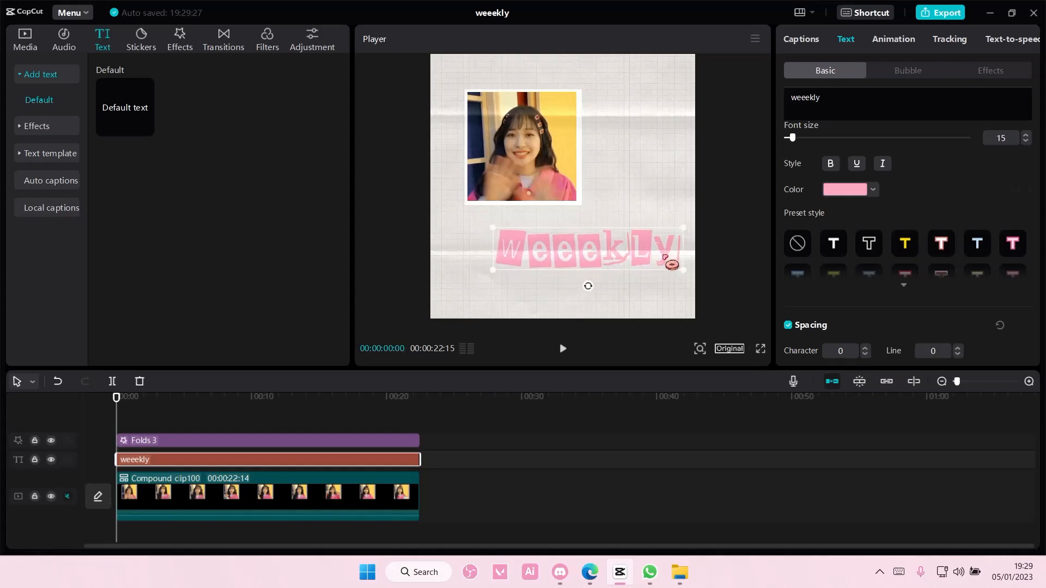
click(730, 217)
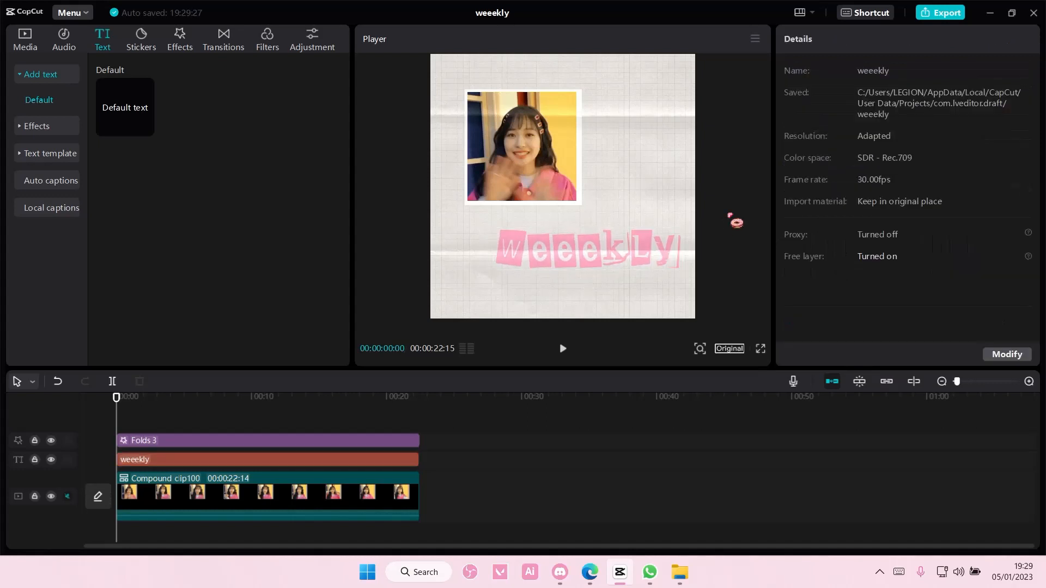
Browse the sticker library through the Icons, Vibes, LOVE, Summer and Sketch categories for a fitting decoration
click(154, 50)
scroll(235, 198, down, 10)
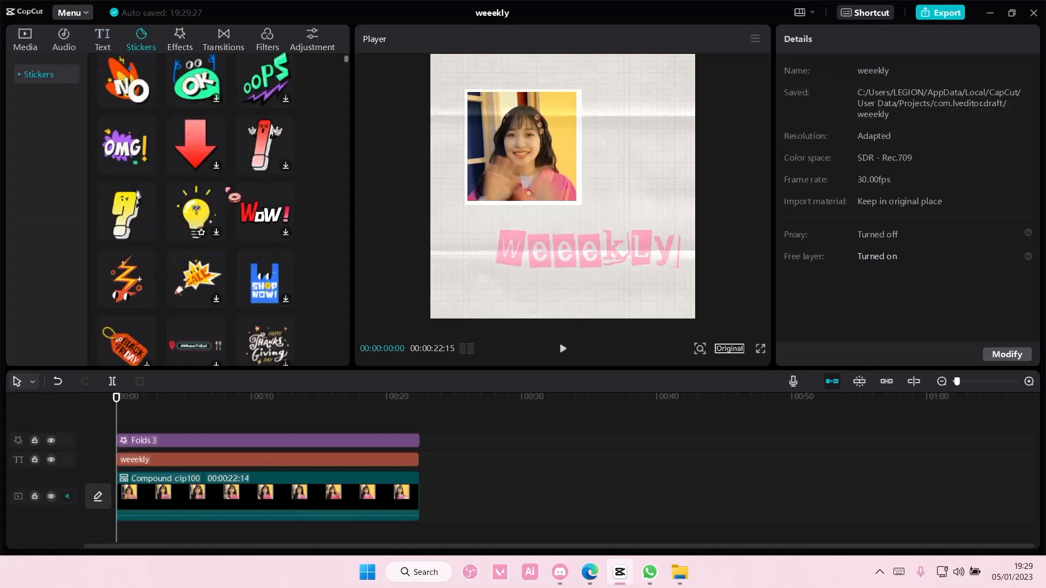
scroll(234, 197, down, 5)
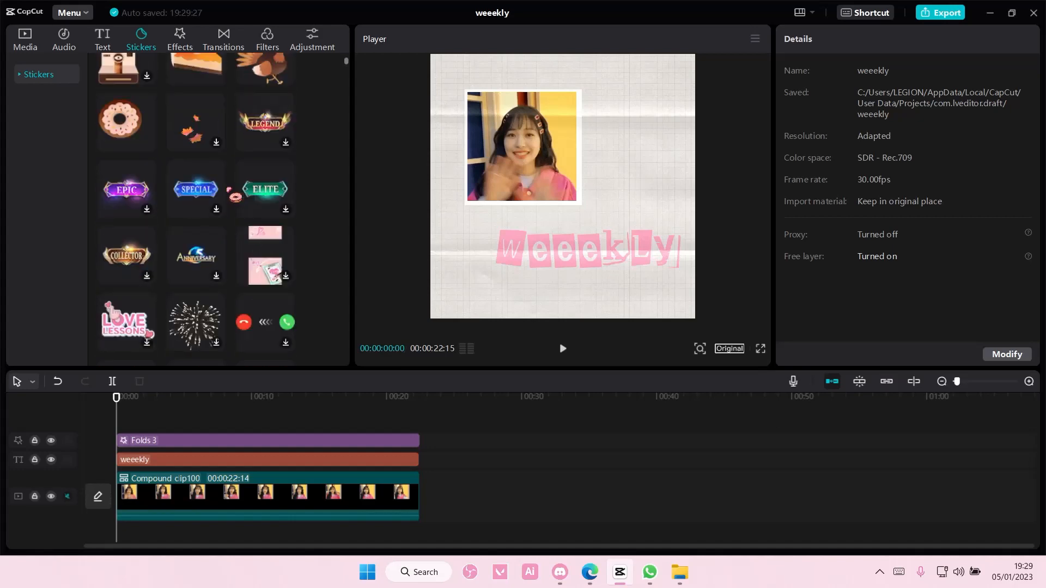
click(41, 78)
scroll(54, 210, down, 3)
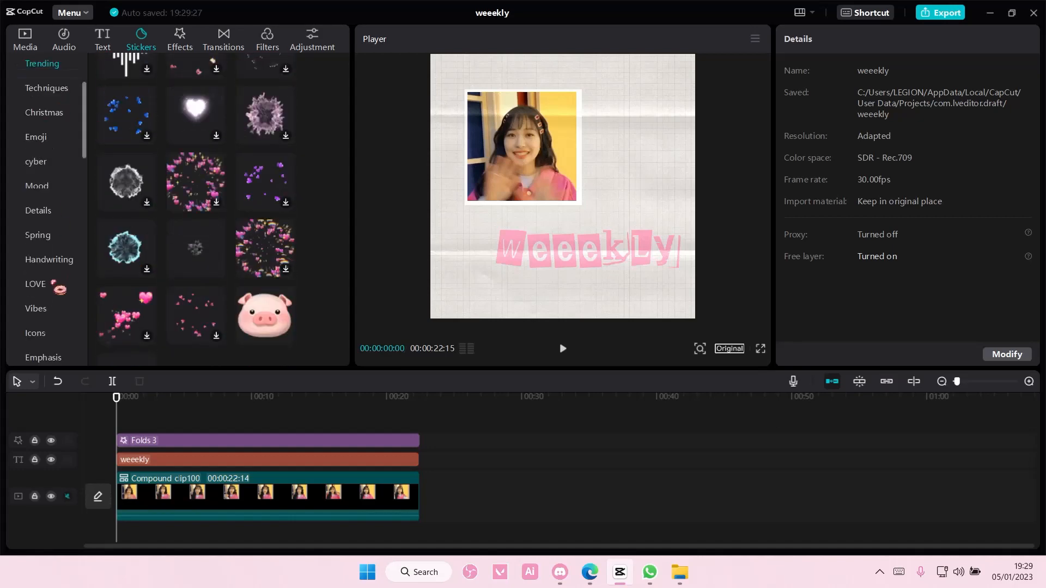
click(46, 272)
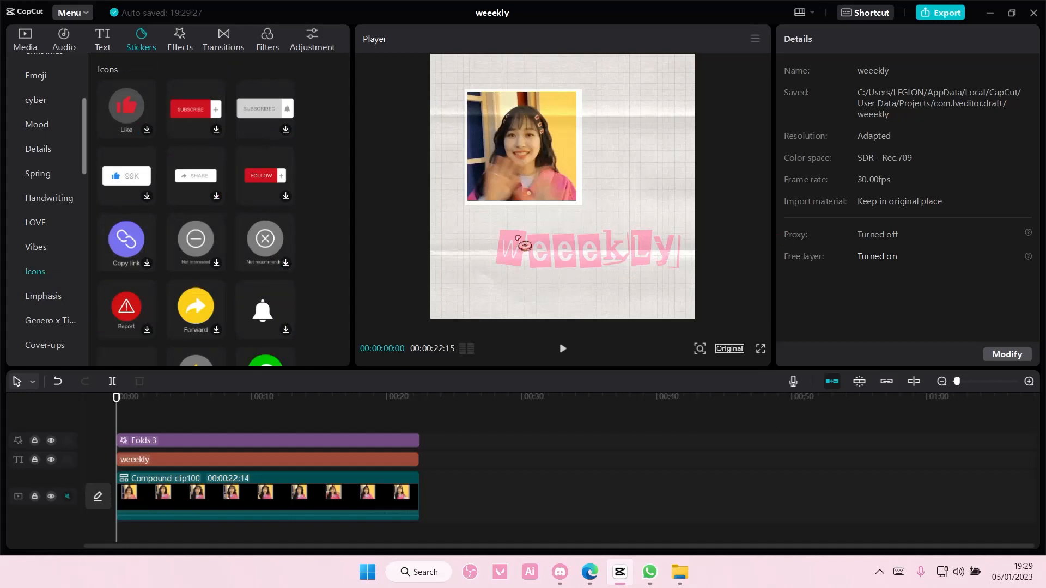
click(46, 248)
click(42, 224)
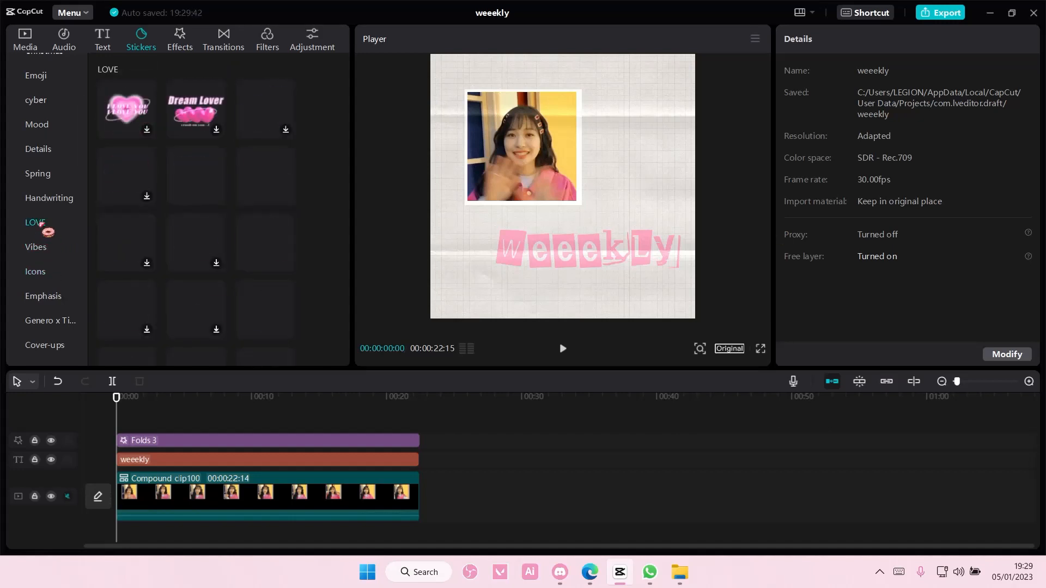
scroll(42, 224, down, 4)
click(41, 223)
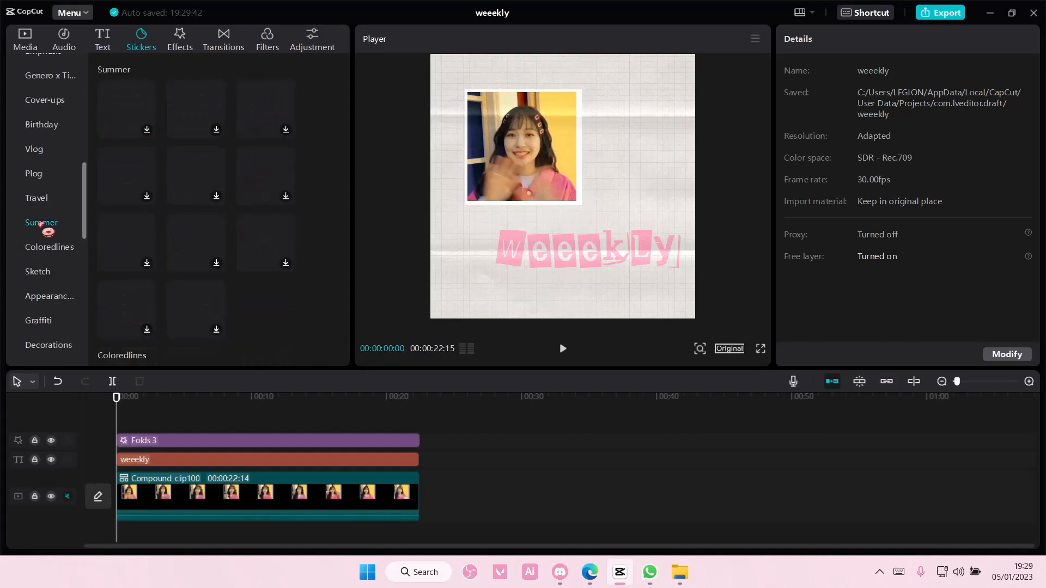
click(45, 272)
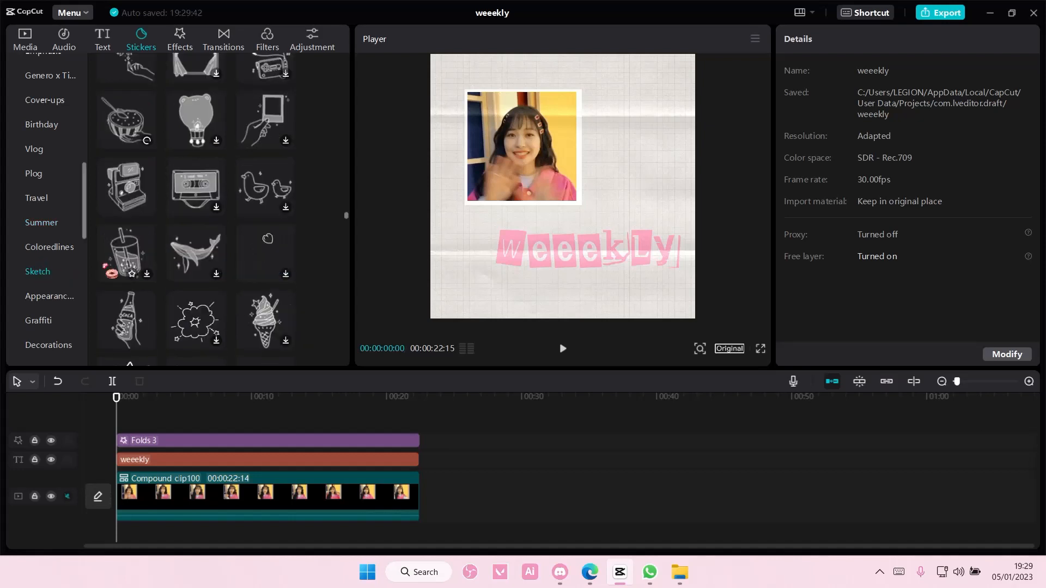
scroll(162, 269, down, 5)
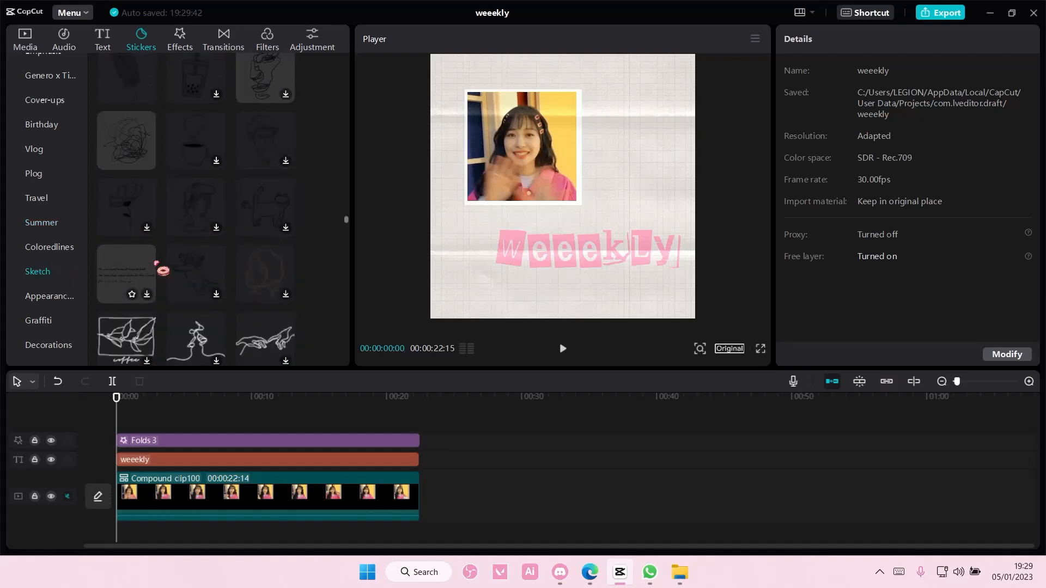
Try the cat line-drawing sticker from the Sketch category on the canvas and delete it
click(196, 220)
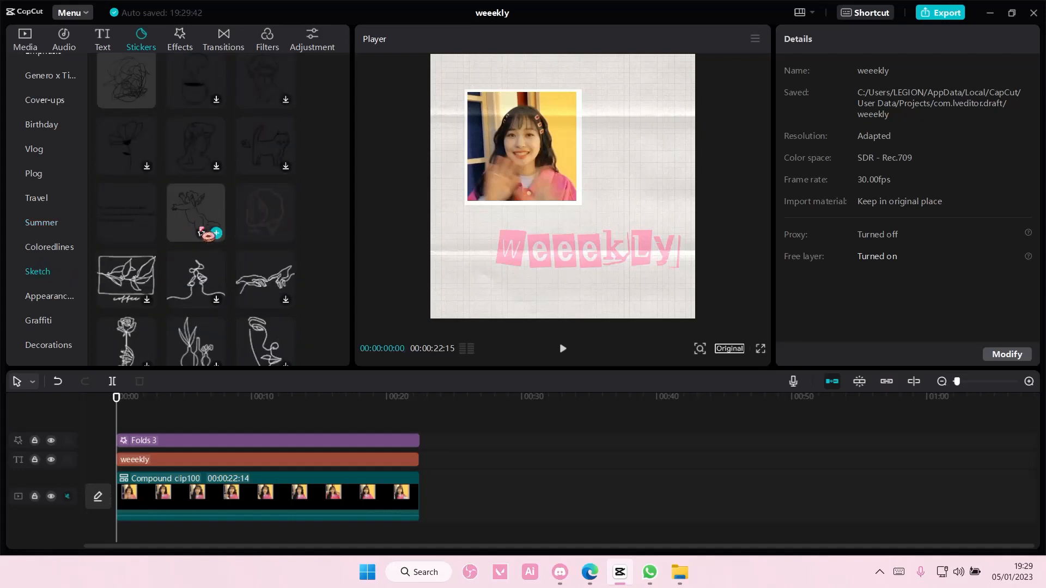
scroll(269, 180, up, 1)
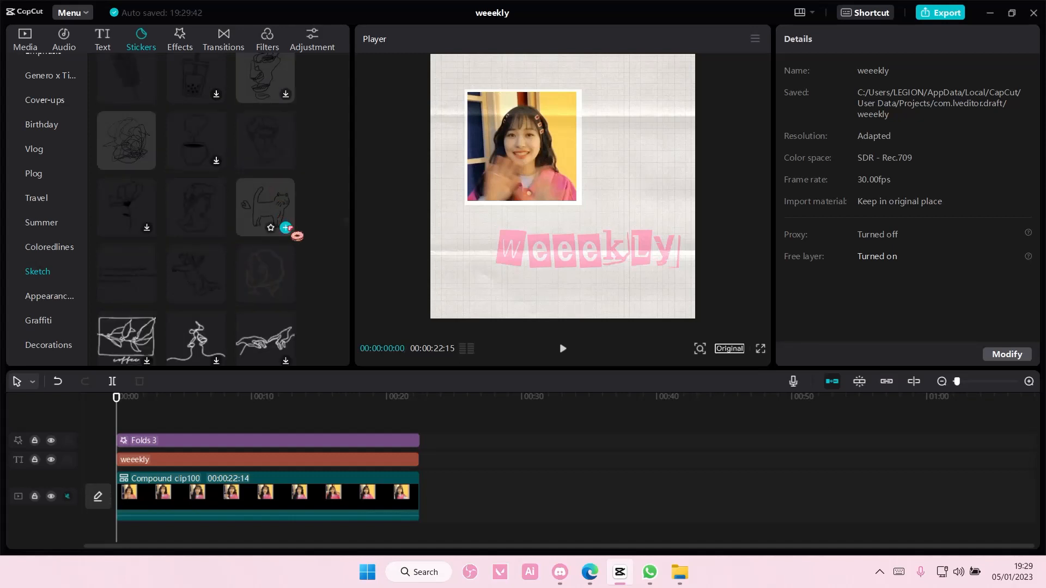
click(286, 227)
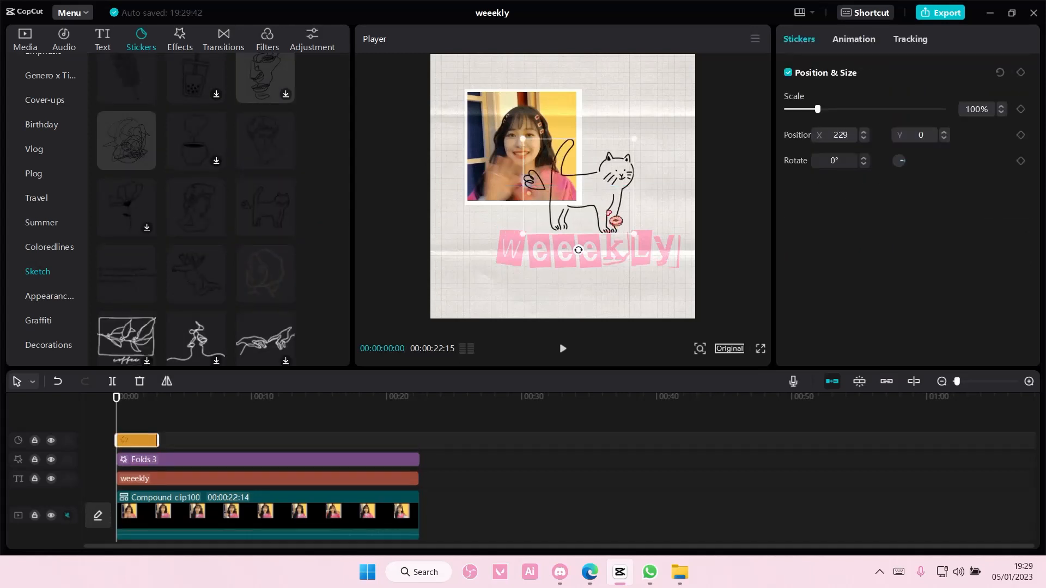
key(Delete)
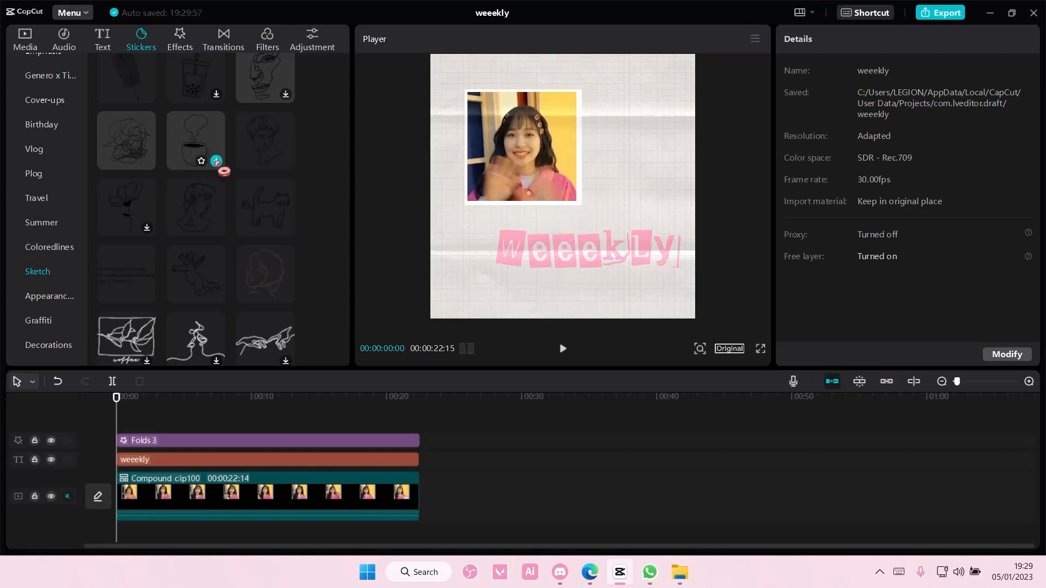
Add the steaming coffee cup sketch sticker, scale it to 56%, and place it right of the photo at about X 1082, Y 858
click(218, 162)
drag(597, 123, 581, 151)
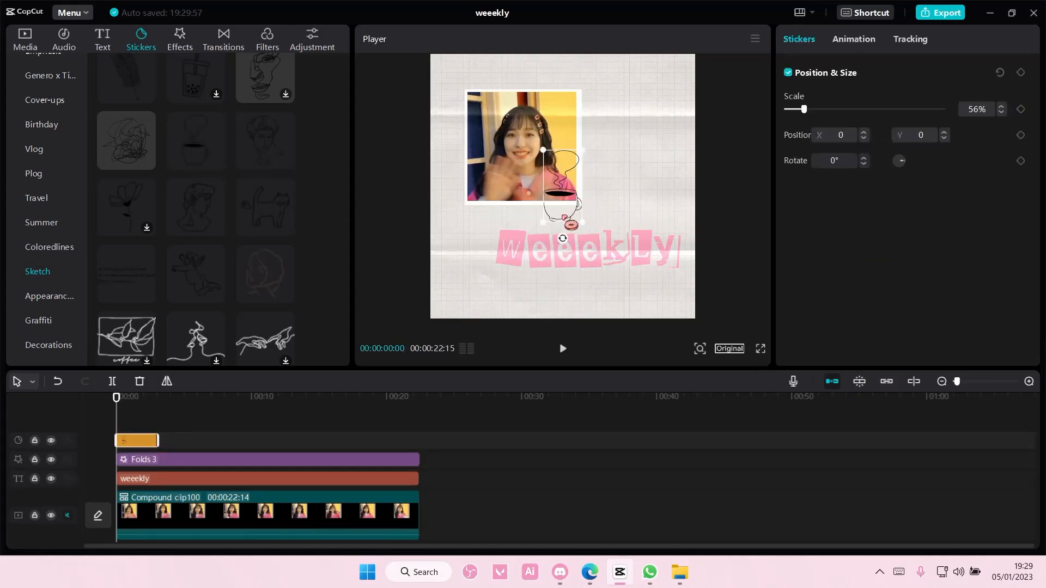
drag(564, 220, 639, 162)
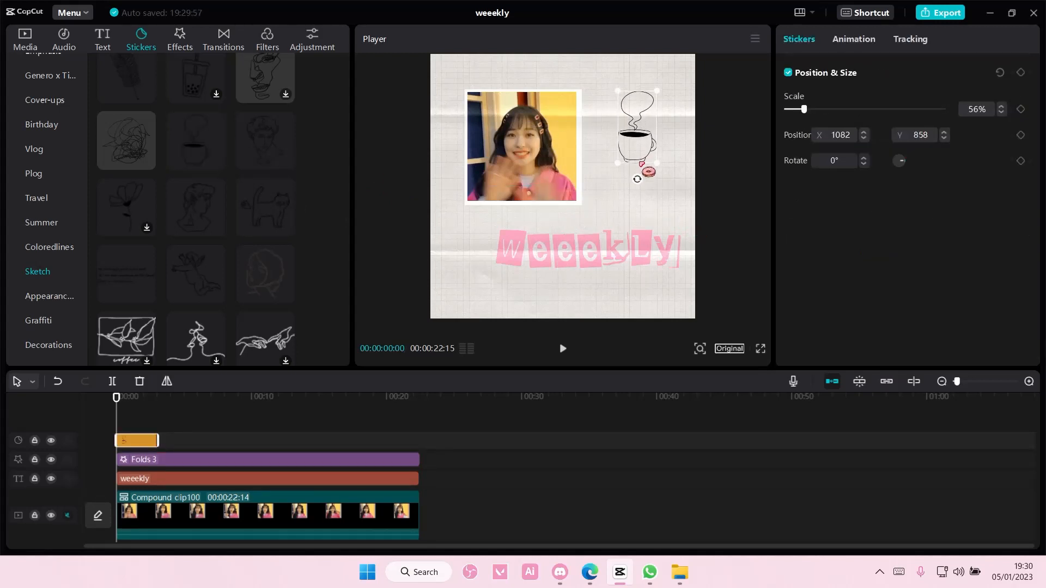
Extend the coffee cup sticker on the timeline to cover the full length of the compound clip
scroll(196, 218, down, 10)
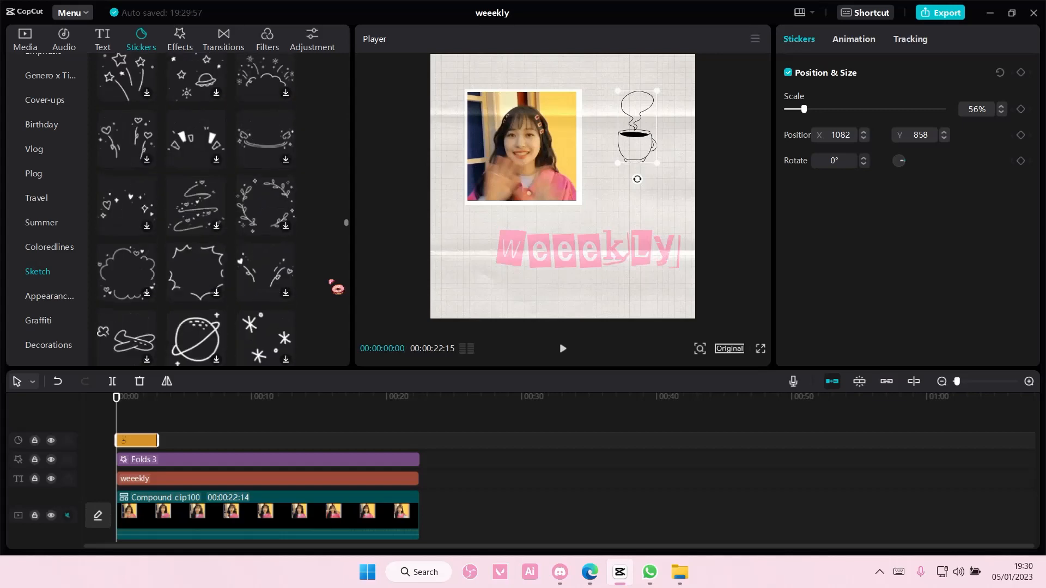
scroll(336, 288, down, 5)
scroll(332, 288, down, 10)
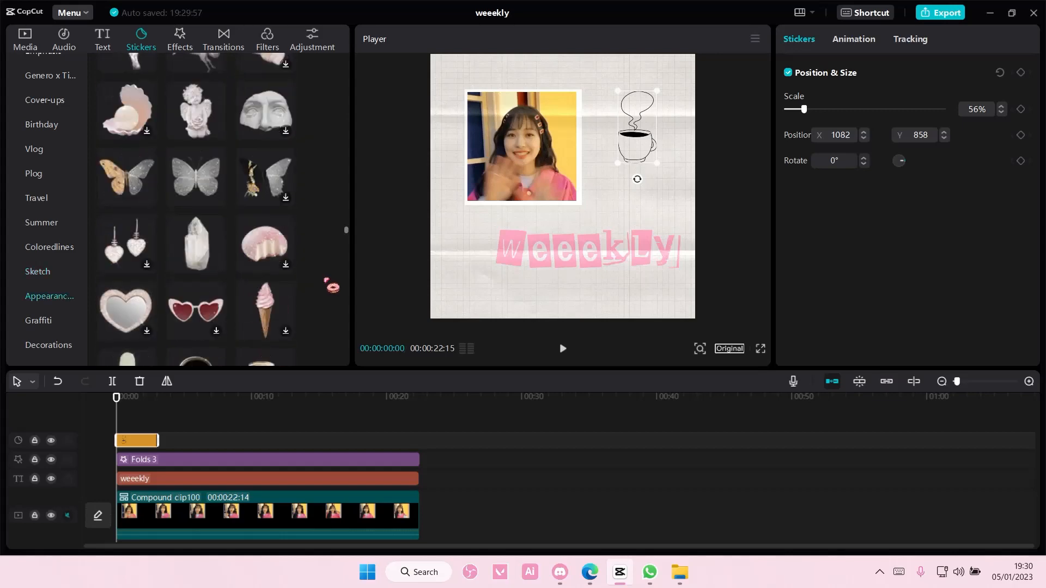
scroll(299, 277, down, 5)
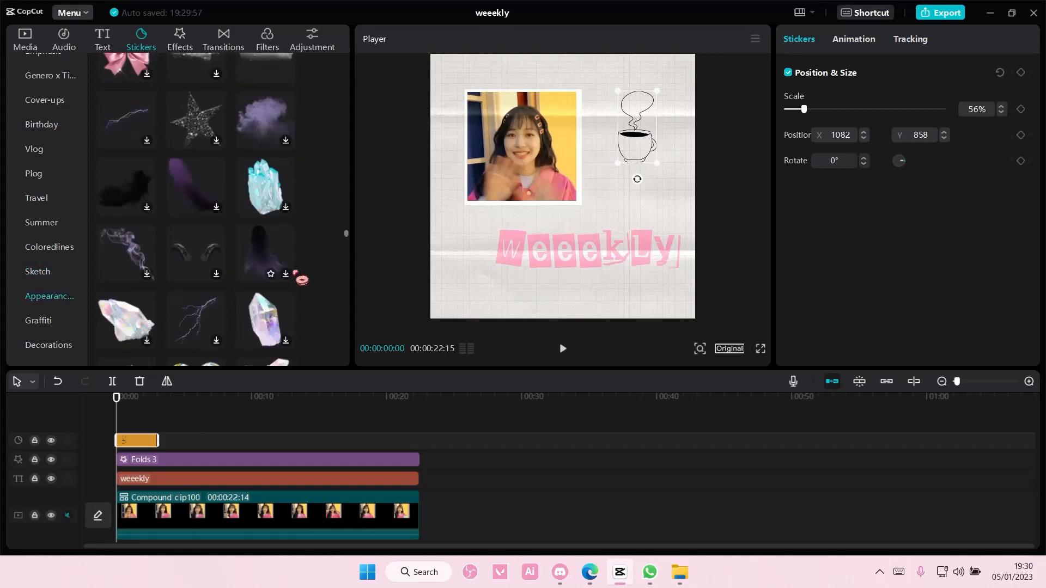
drag(157, 447, 425, 460)
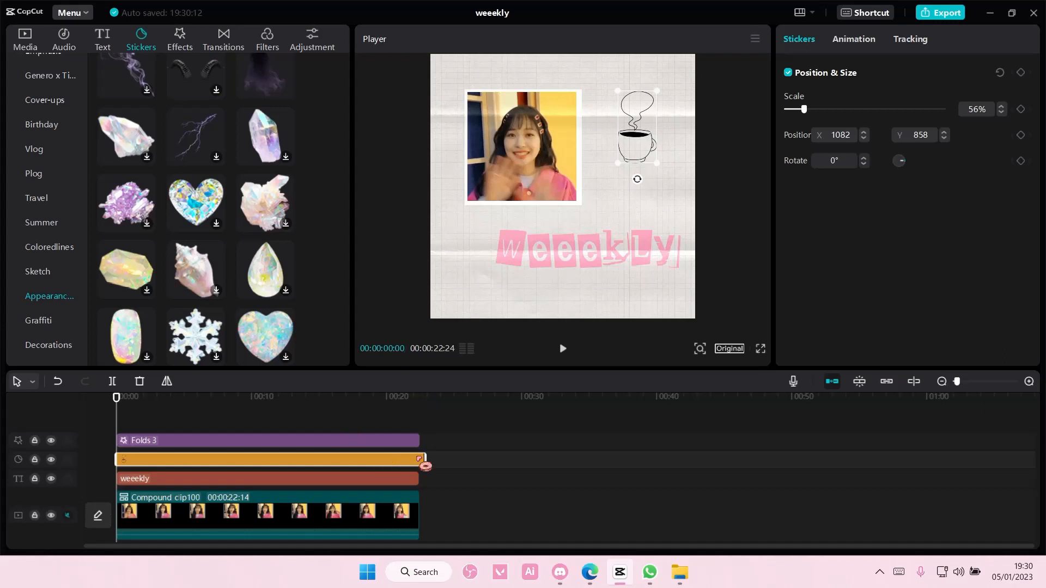
Browse the Appearance, Frame and Retro sticker categories for alternative decorations
scroll(183, 299, down, 4)
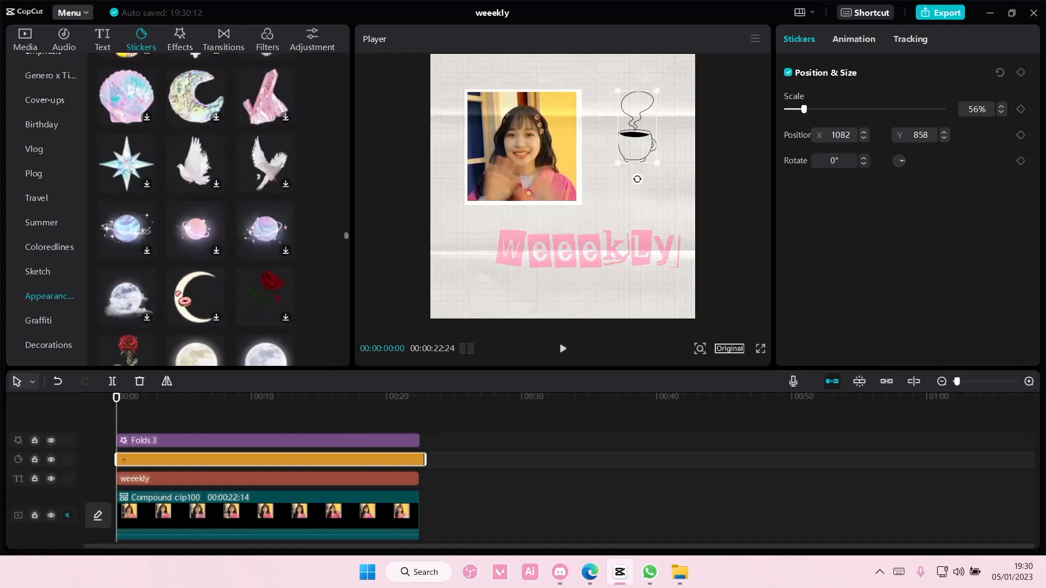
scroll(49, 295, down, 3)
click(48, 253)
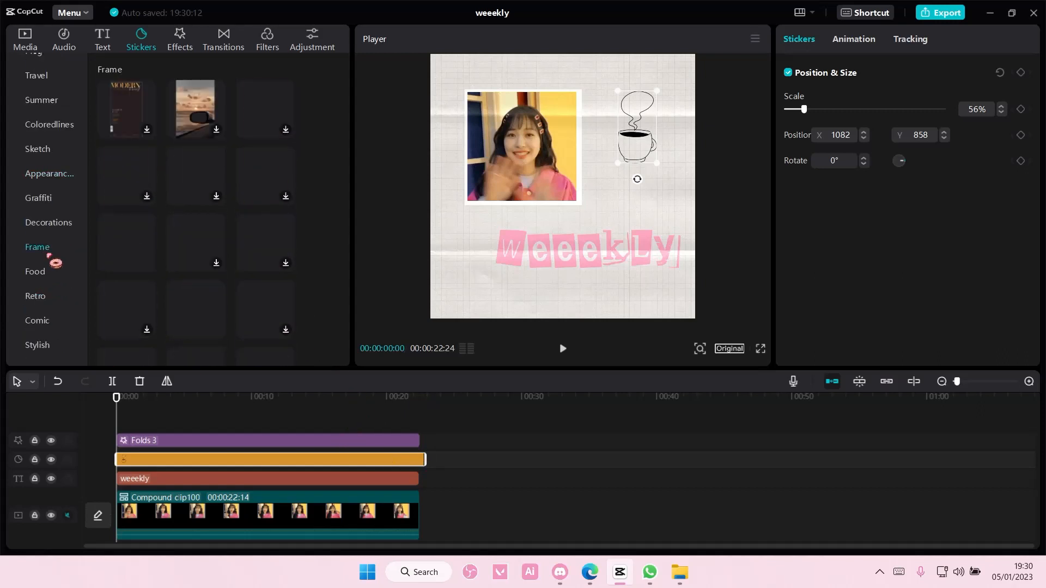
scroll(145, 304, down, 5)
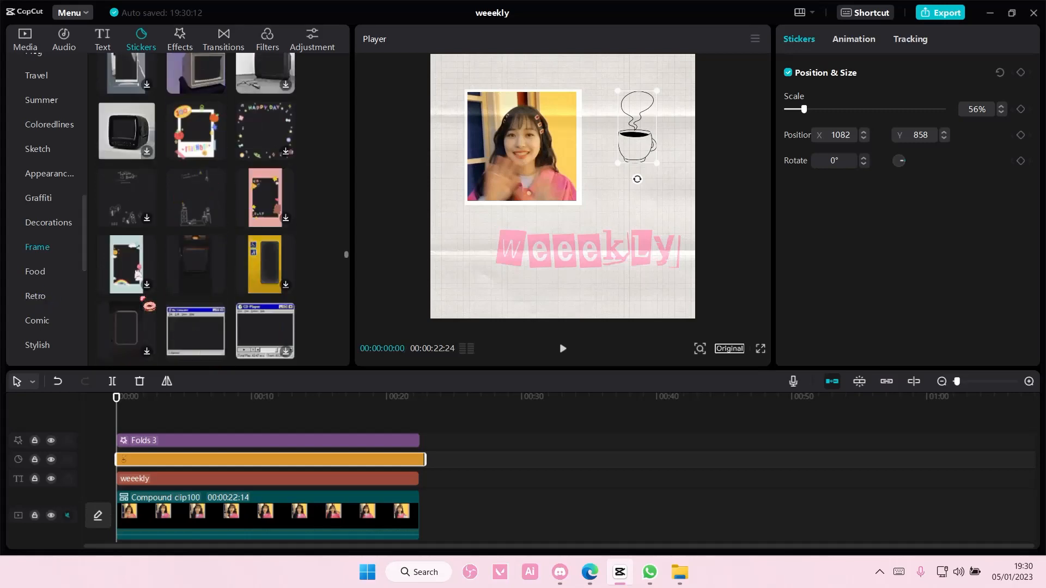
scroll(141, 305, down, 6)
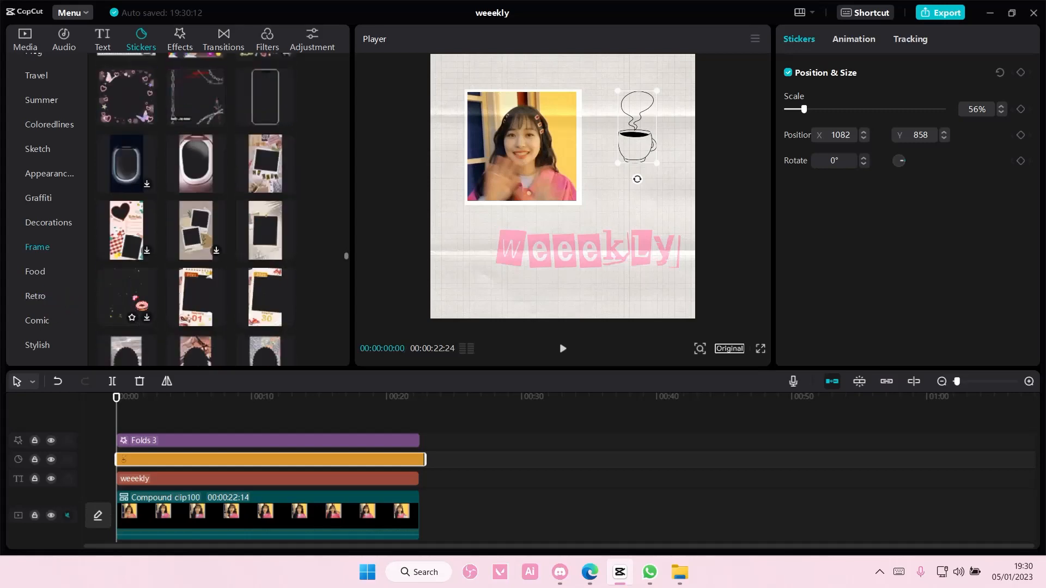
scroll(141, 305, down, 6)
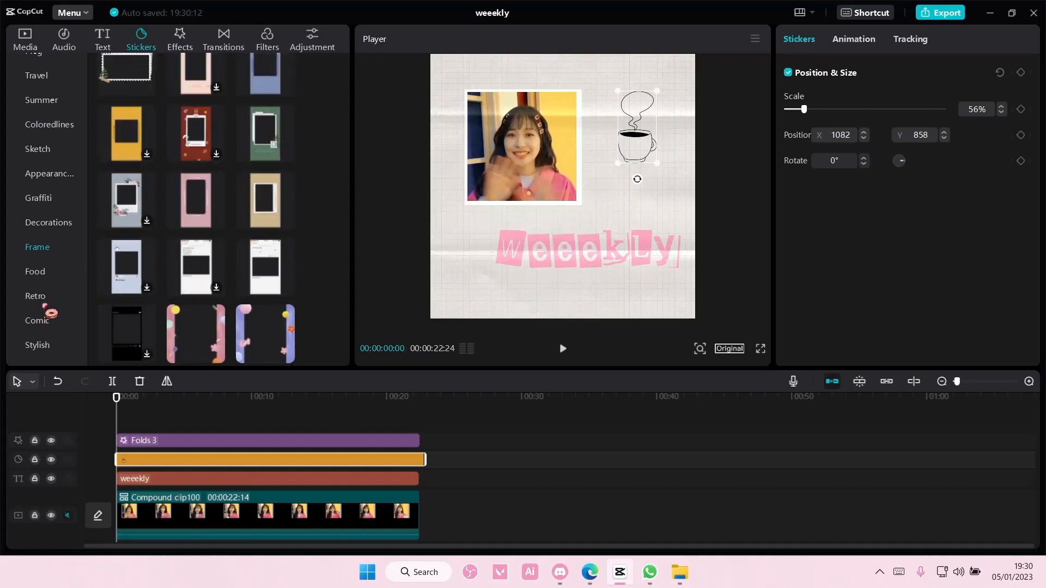
click(39, 297)
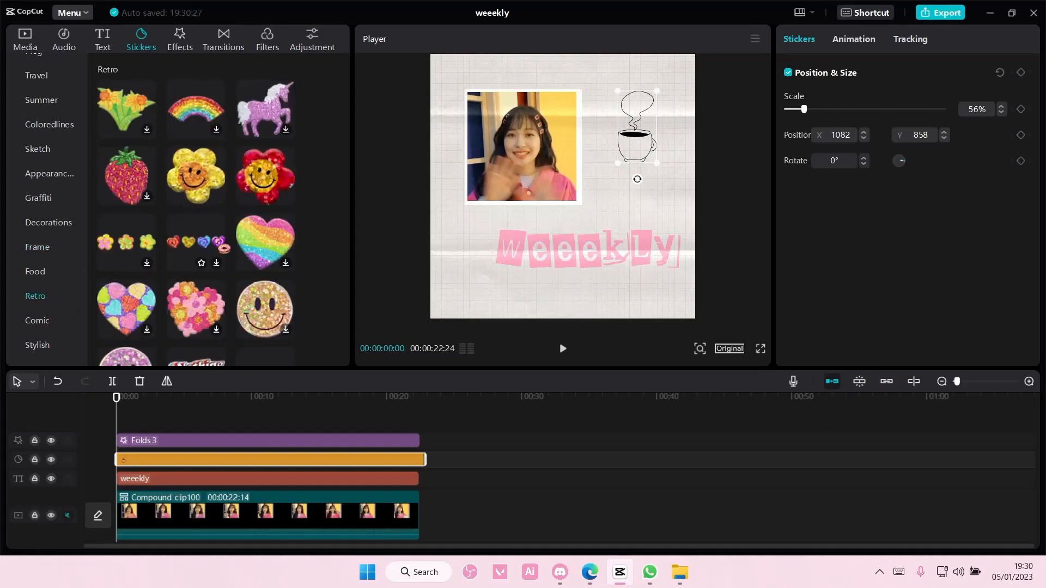
scroll(216, 241, down, 1)
Delete the coffee cup sticker from the timeline
click(210, 478)
click(175, 463)
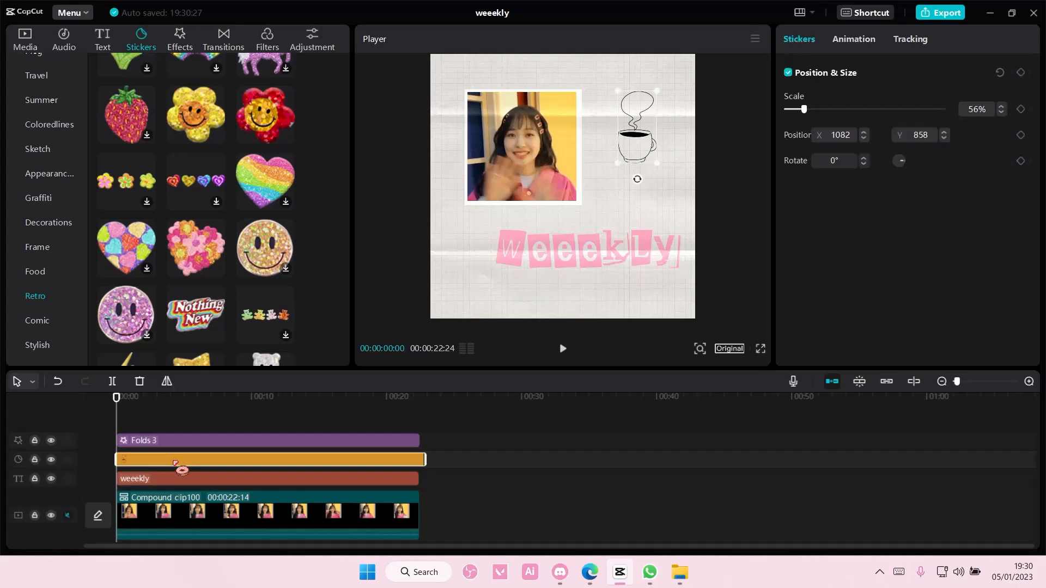
key(Delete)
Add the Retro teddy bear row sticker for the whole clip length and place it along the photo's upper edge at X -569, Y 1470
scroll(280, 332, down, 1)
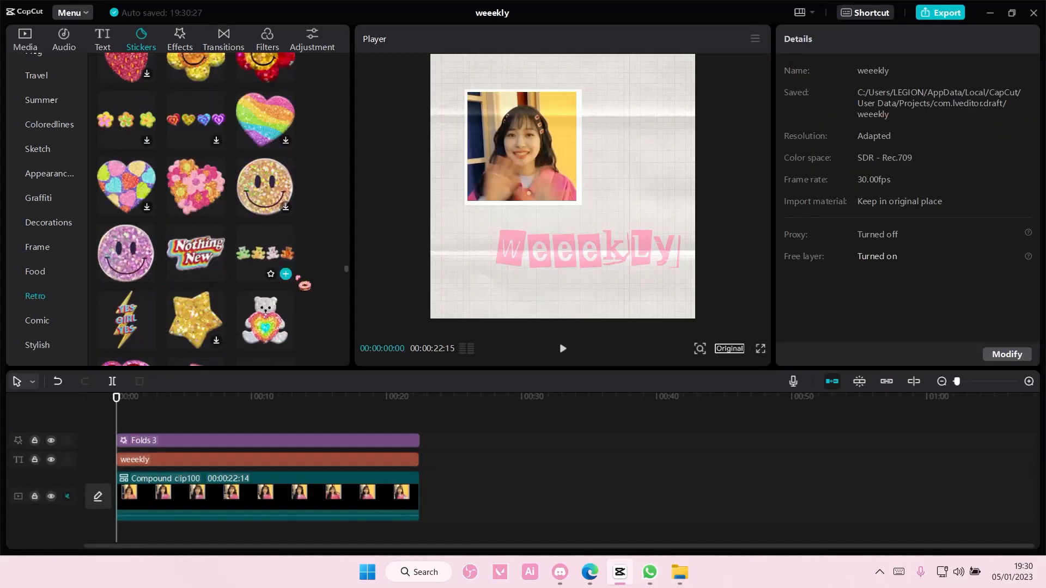
click(286, 274)
drag(348, 444, 382, 472)
drag(563, 186, 523, 86)
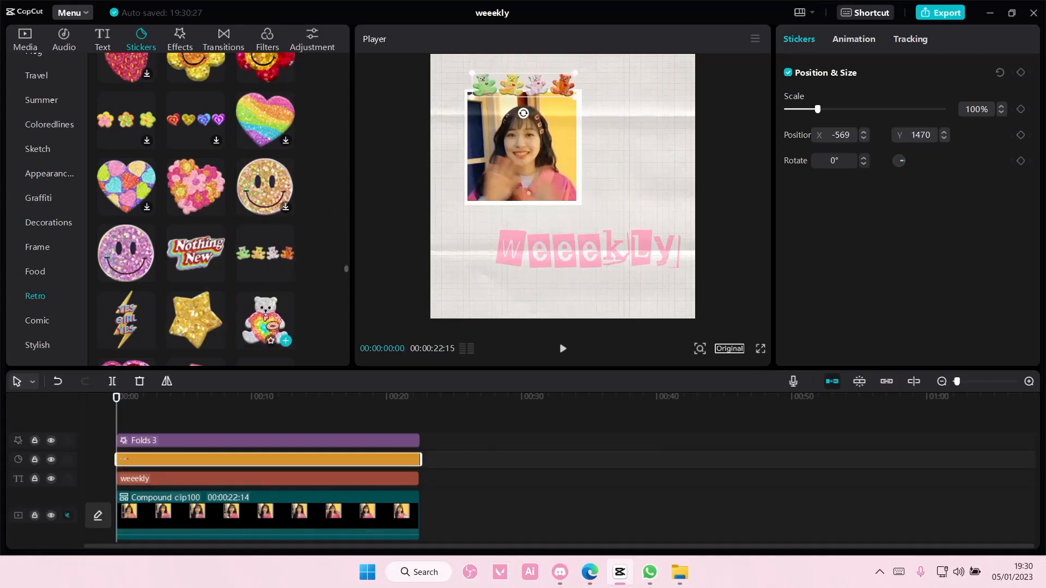
Add the Nothing New Retro sticker over the weeekly text at X 664, Y -853, and delete the weeekly text
click(216, 274)
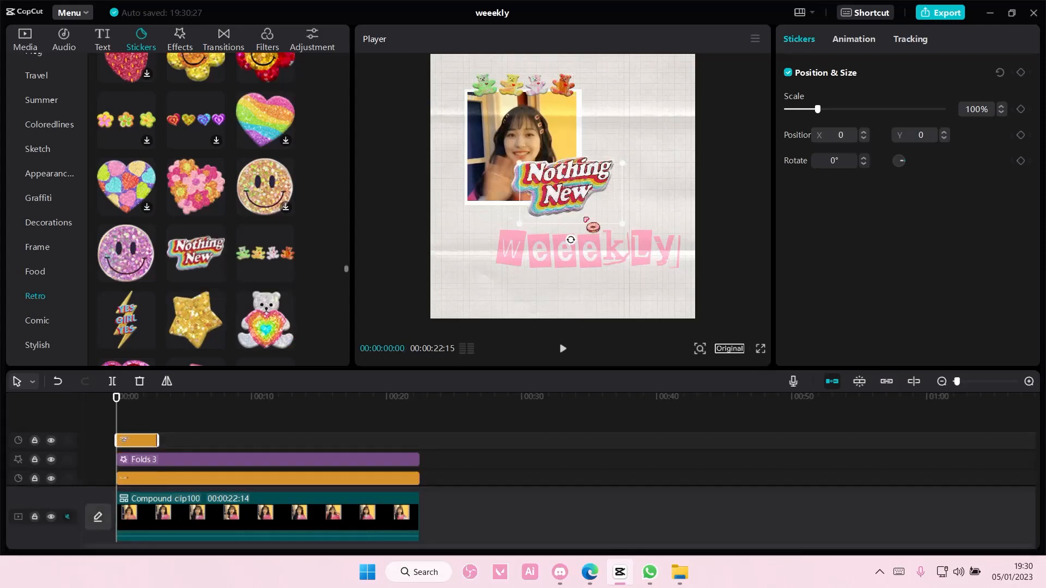
drag(578, 204, 617, 269)
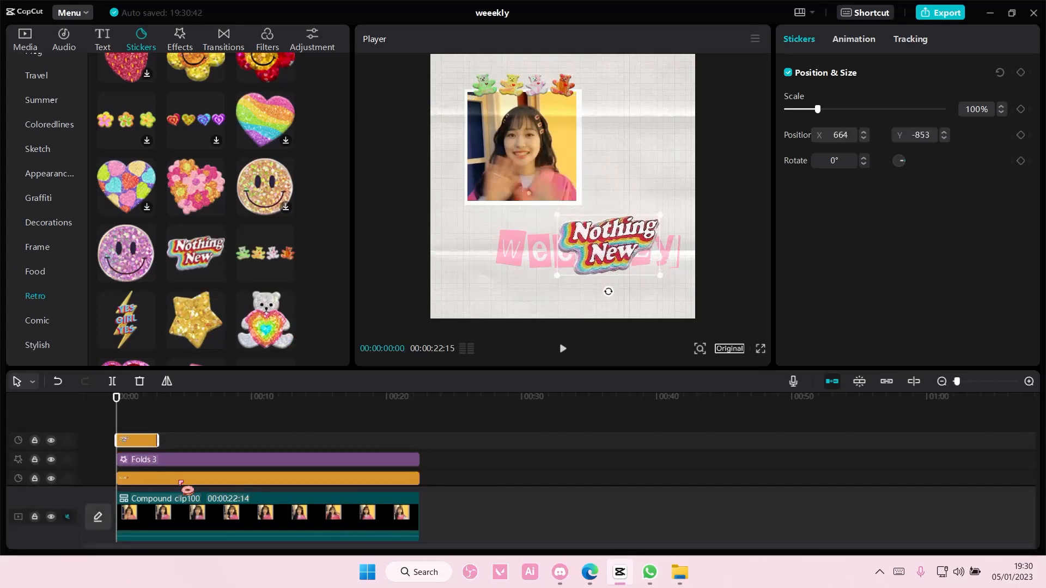
scroll(164, 474, down, 2)
click(163, 466)
key(Delete)
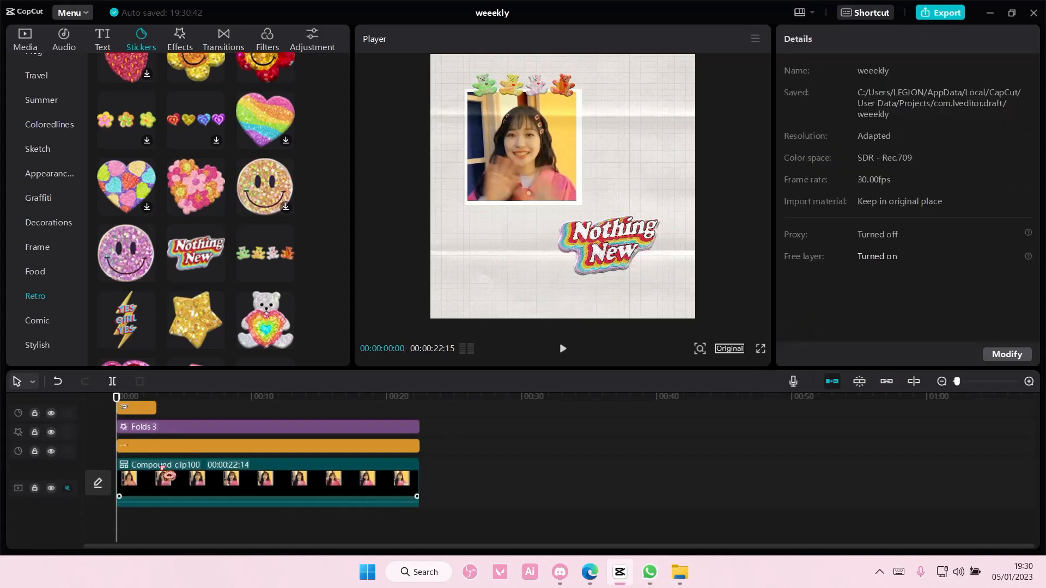
Extend the Nothing New sticker to about the clip's end and enlarge it in the lower-right area of the canvas
drag(138, 413, 416, 462)
drag(624, 254, 671, 300)
click(669, 299)
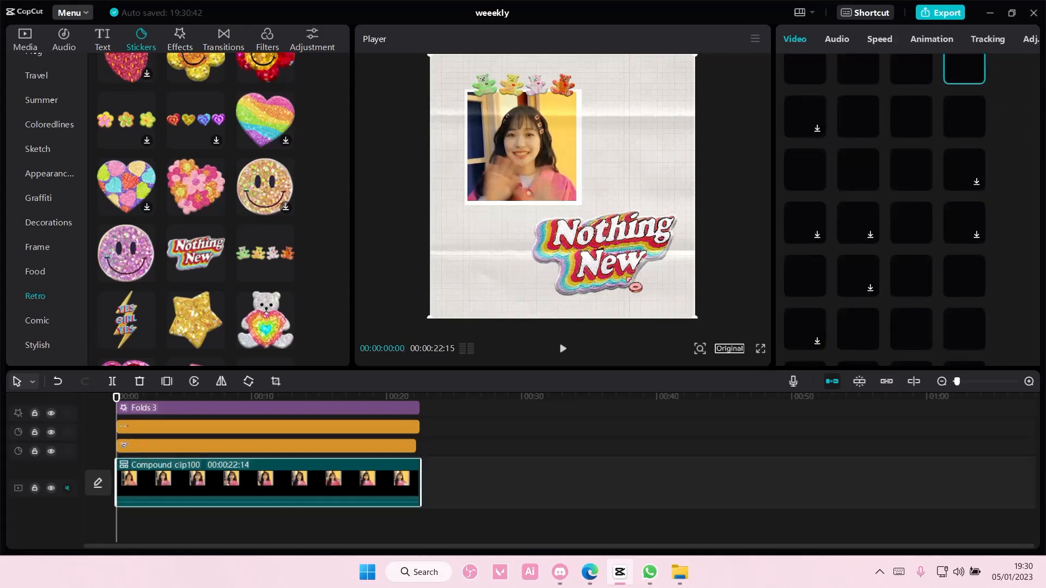
Try the red glitter double-heart sticker across the clip, scaled to 37% and placed below the photo, and delete it
scroll(158, 327, down, 1)
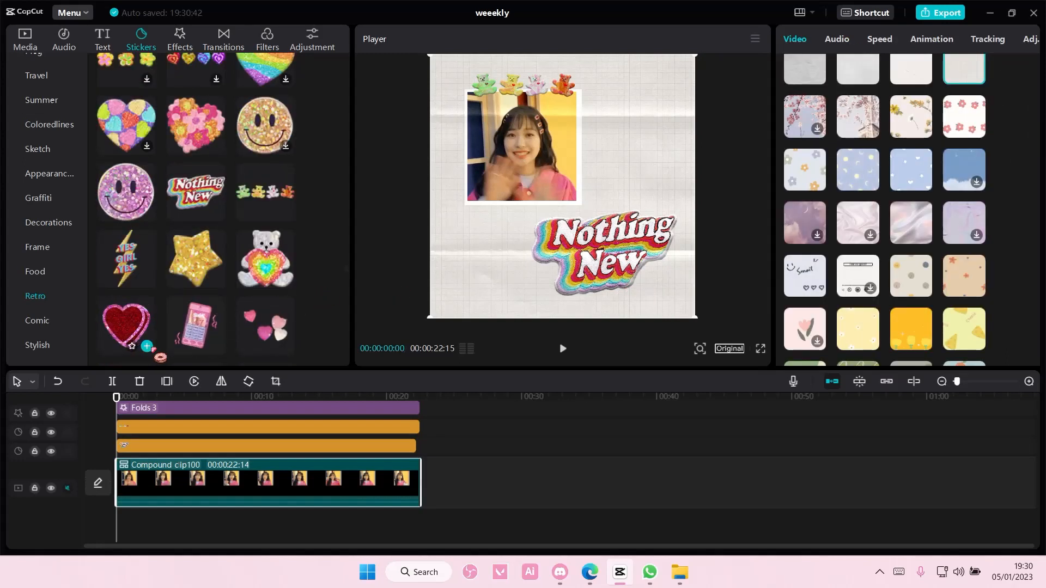
click(147, 347)
drag(160, 410, 420, 446)
click(400, 436)
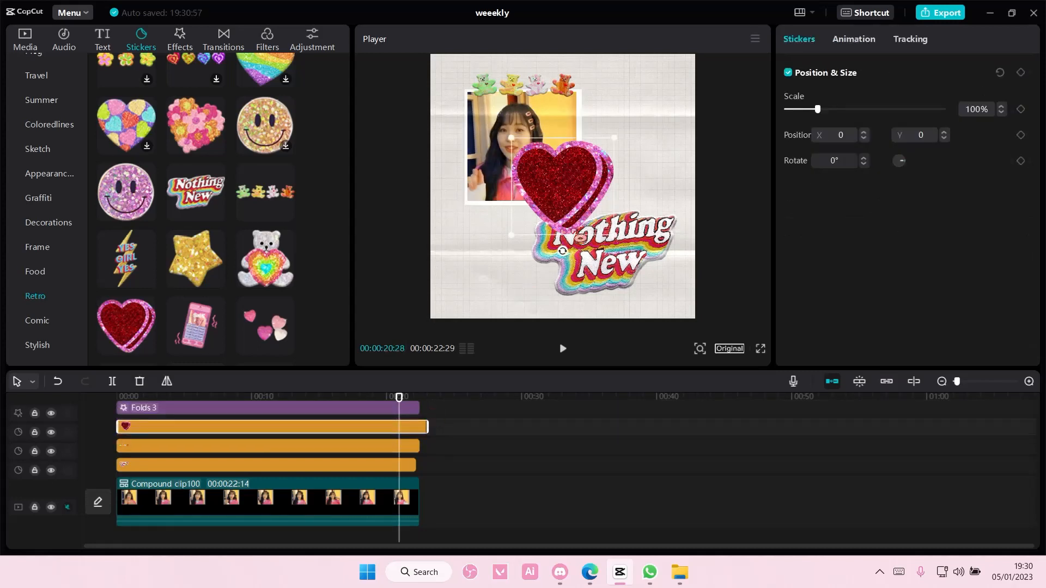
drag(614, 235, 593, 222)
click(570, 191)
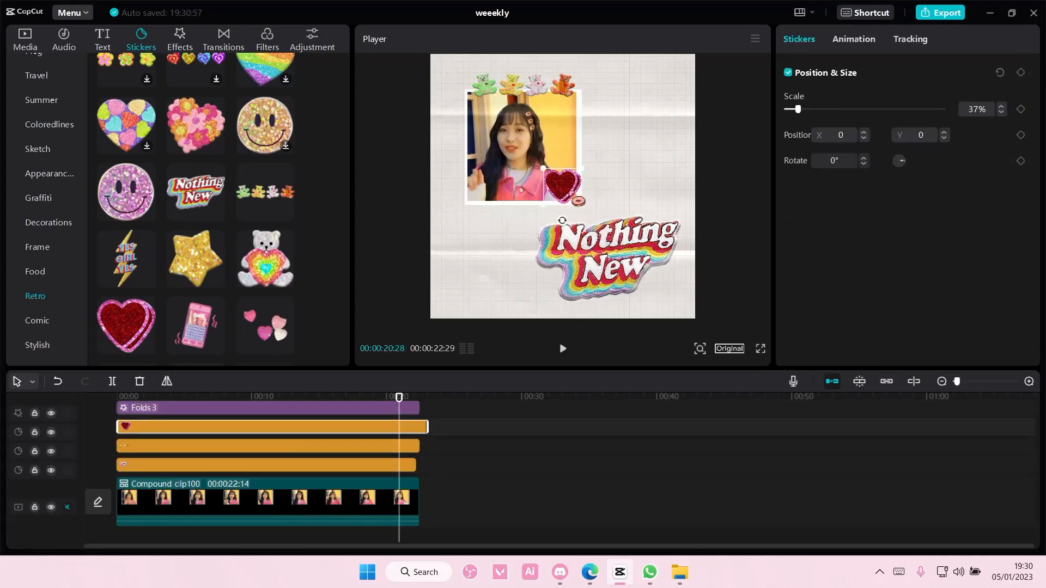
drag(558, 190, 459, 222)
key(ctrl+z)
key(ctrl+z)
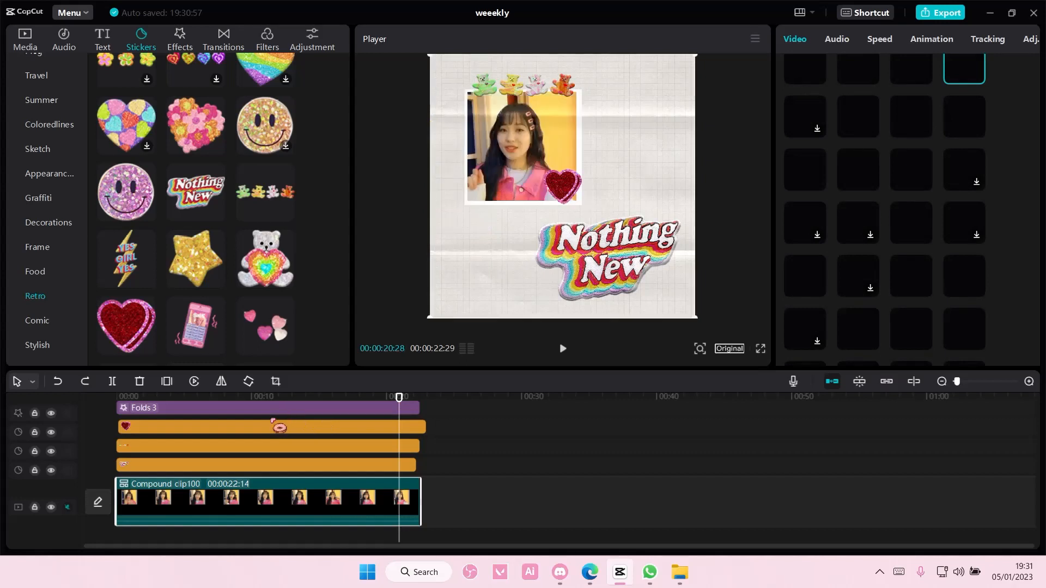
drag(561, 185, 485, 250)
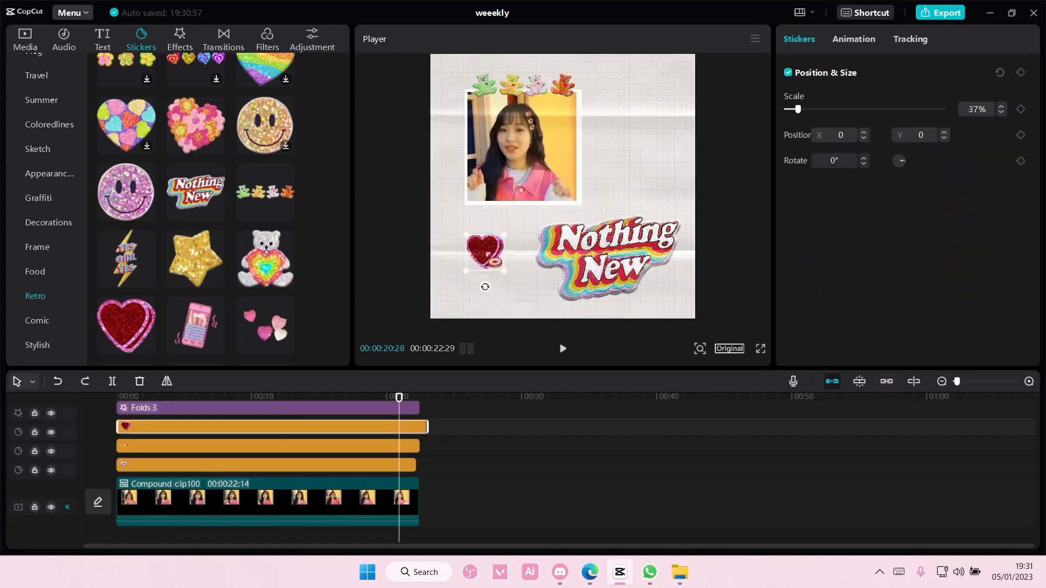
key(Delete)
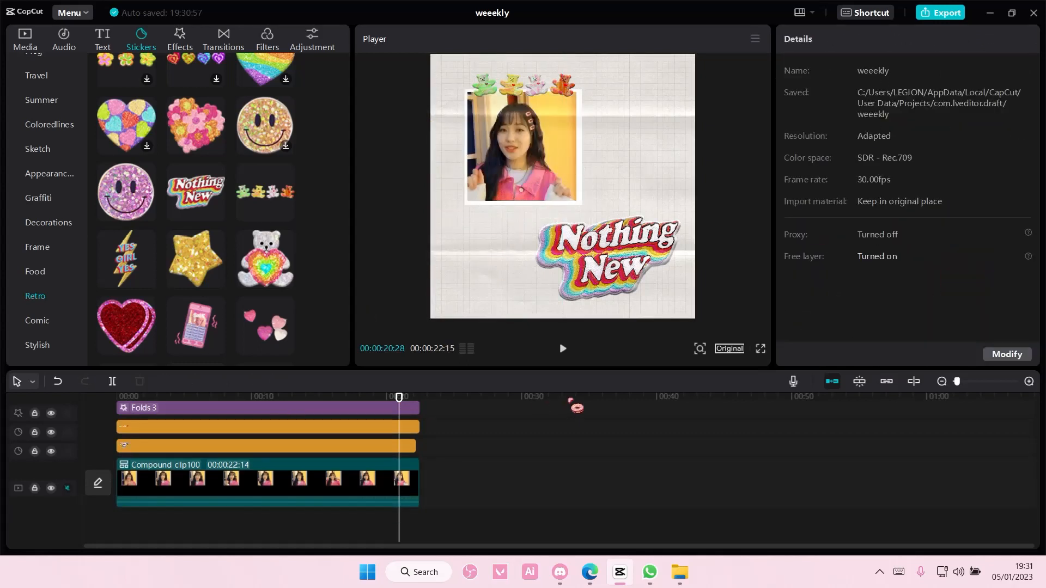